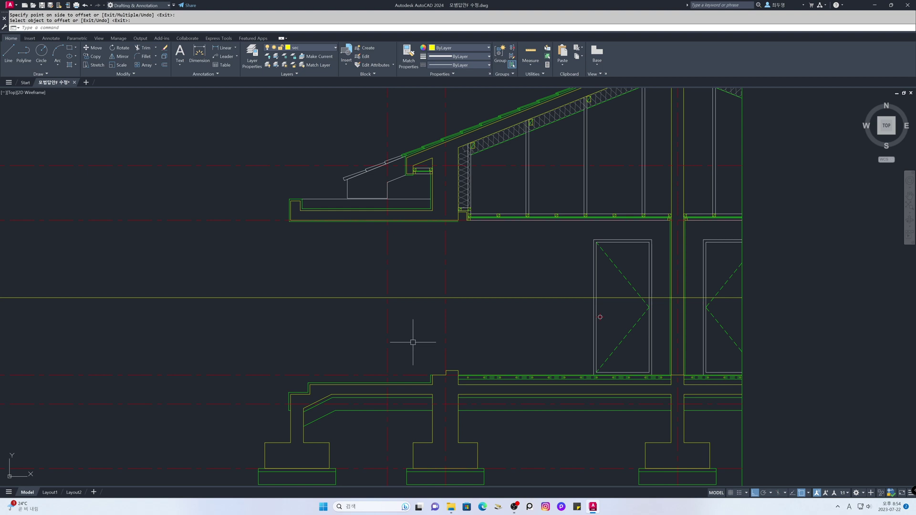
Step: Freeze the cen layer to hide the red centre lines
{"action": "left_click", "coordinate": [334, 47]}
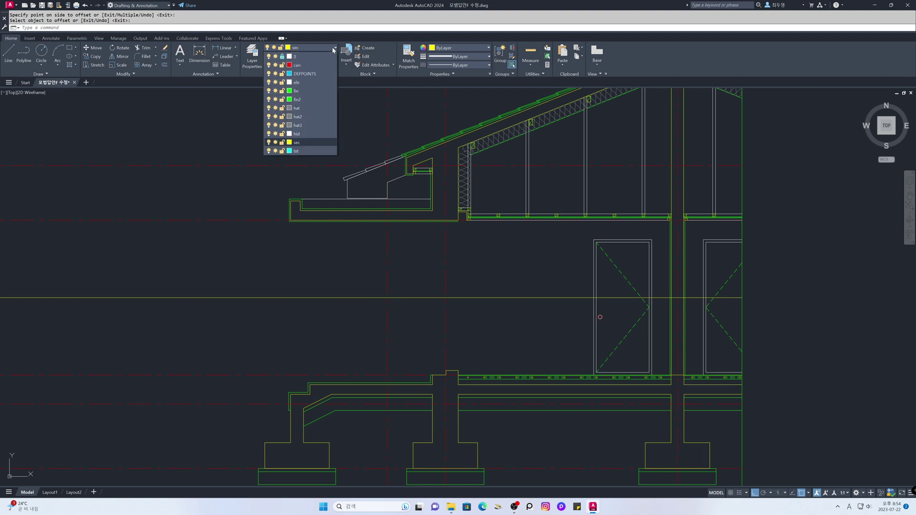
{"action": "left_click", "coordinate": [275, 65]}
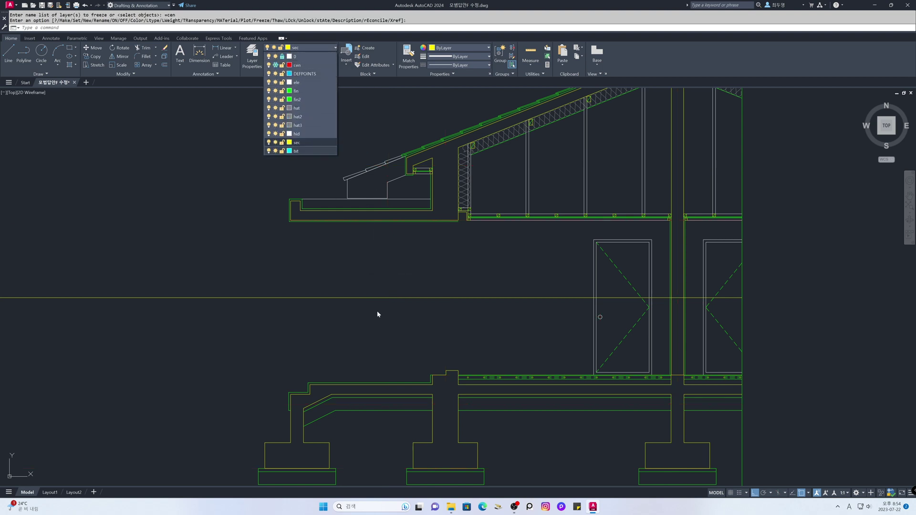
Step: Close the exterior wall outline by filleting both outer wall edges to the horizontal line above, using multiple mode
{"action": "scroll", "coordinate": [447, 351], "scroll_direction": "up", "scroll_amount": 4}
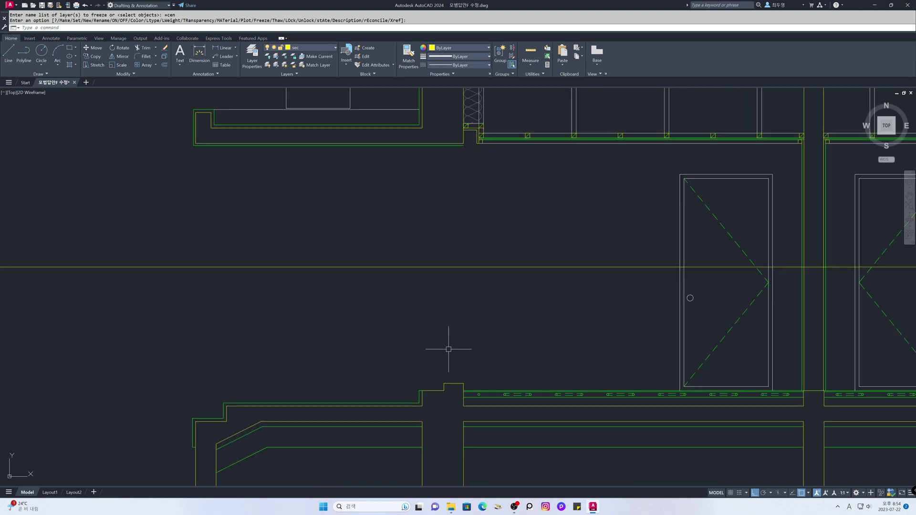
{"action": "middle_click_drag", "start_coordinate": [446, 352], "coordinate": [447, 313]}
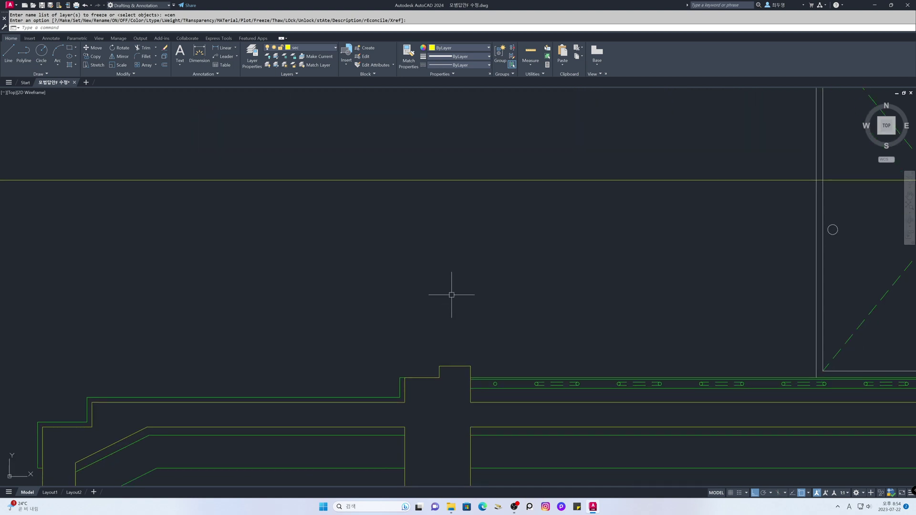
{"action": "type", "text": "f"}
{"action": "key", "text": "Return"}
{"action": "type", "text": "m"}
{"action": "key", "text": "Return"}
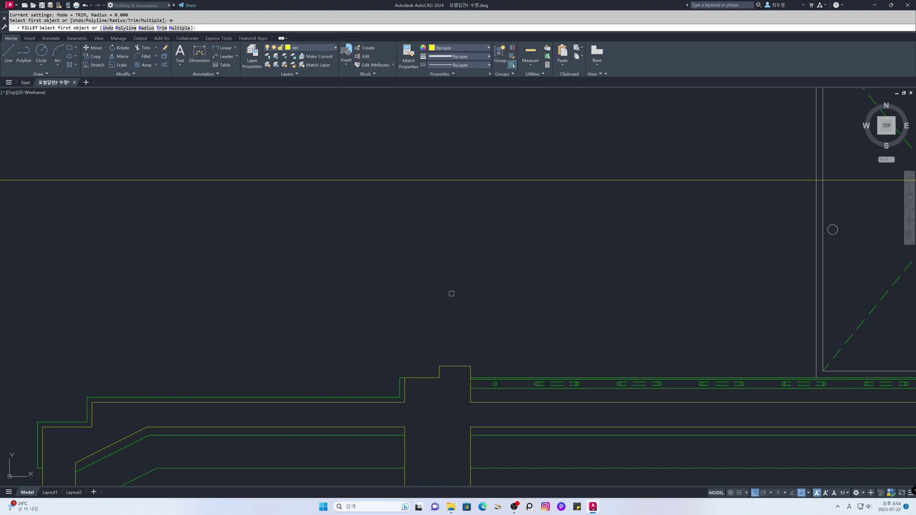
{"action": "left_click", "coordinate": [469, 371]}
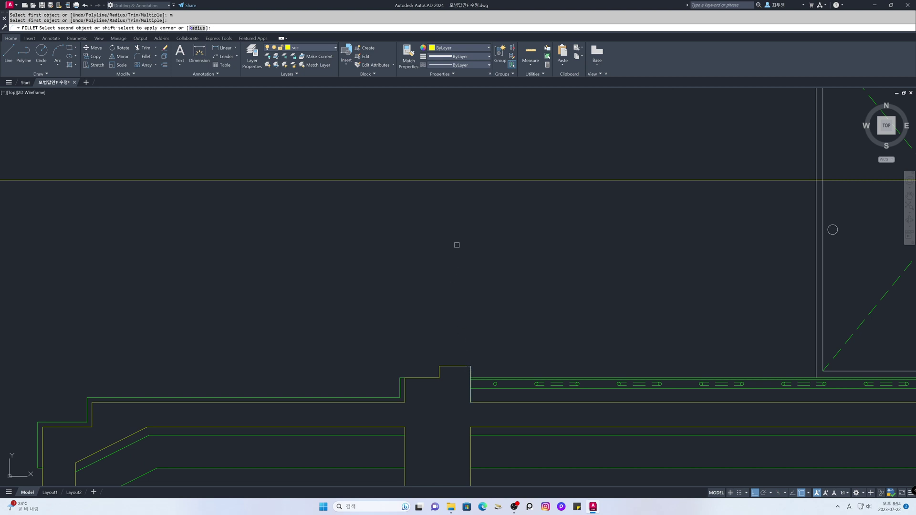
{"action": "left_click", "coordinate": [454, 180]}
{"action": "left_click", "coordinate": [433, 180]}
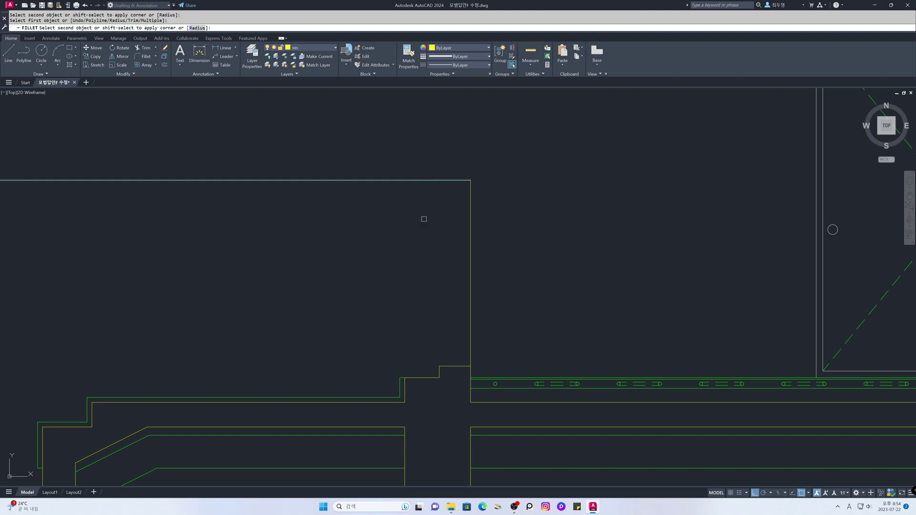
{"action": "left_click", "coordinate": [407, 382]}
{"action": "key", "text": "Return"}
Step: Extend the short vertical edge of the stepped wall base up to the wall's top line
{"action": "type", "text": "ex"}
{"action": "key", "text": "Return"}
{"action": "key", "text": "Return"}
{"action": "left_click", "coordinate": [437, 373]}
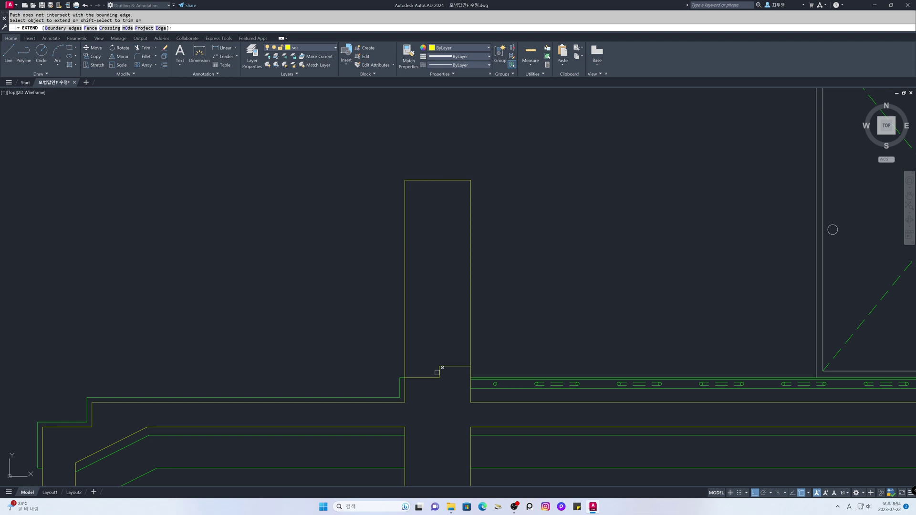
{"action": "left_click", "coordinate": [438, 372]}
{"action": "key", "text": "Return"}
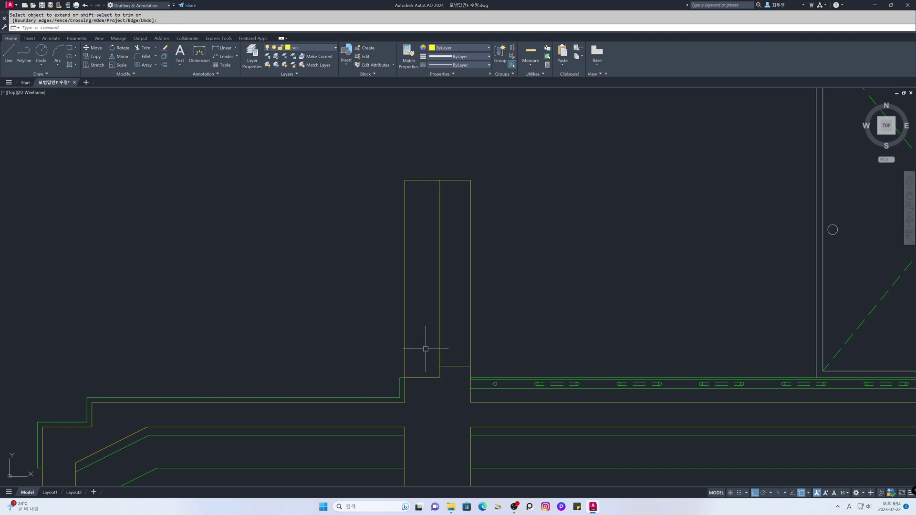
Step: Offset the extended vertical line inside the wall by 120 toward the exterior side
{"action": "type", "text": "o"}
{"action": "key", "text": "Return"}
{"action": "type", "text": "12"}
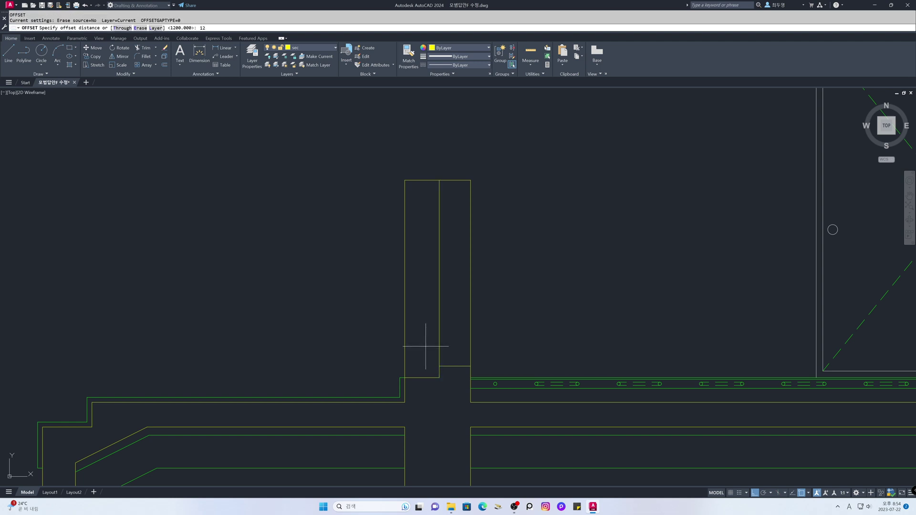
{"action": "type", "text": "0"}
{"action": "key", "text": "Return"}
{"action": "left_click", "coordinate": [439, 341]}
{"action": "left_click", "coordinate": [415, 335]}
{"action": "key", "text": "Return"}
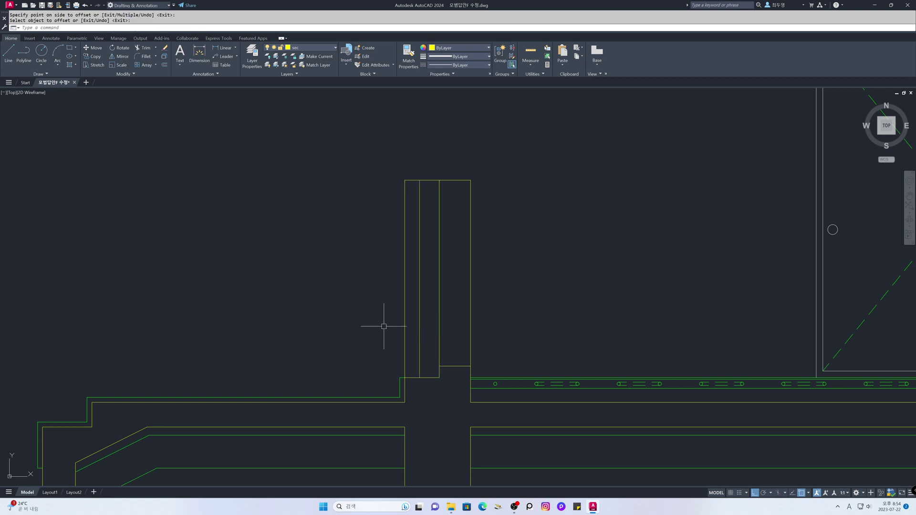
Step: Offset the wall's top line downward by 140
{"action": "type", "text": "o"}
{"action": "key", "text": "Return"}
{"action": "type", "text": "14"}
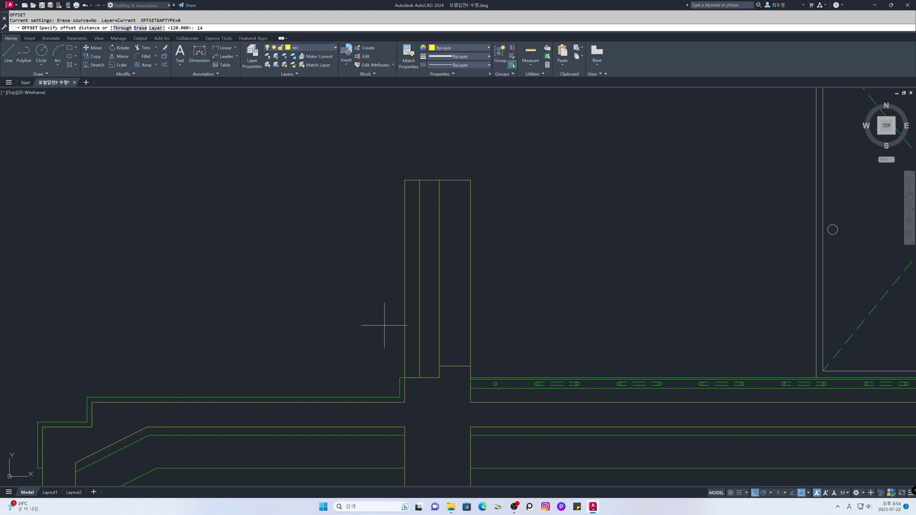
{"action": "type", "text": "0"}
{"action": "key", "text": "Return"}
{"action": "left_click", "coordinate": [467, 180]}
{"action": "left_click", "coordinate": [468, 194]}
{"action": "key", "text": "Return"}
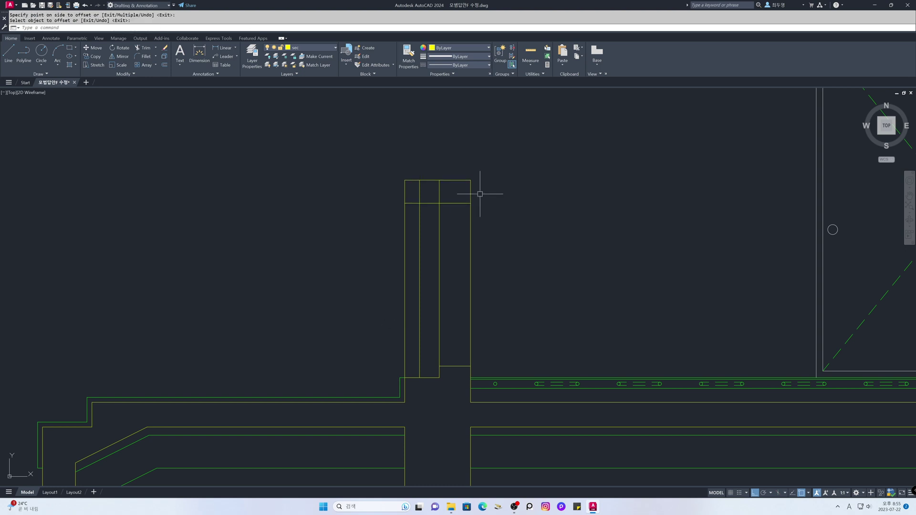
Step: Trim the wall top into a step, leaving the exterior part at the lower line and the inner part at full height
{"action": "type", "text": "tr"}
{"action": "key", "text": "Return"}
{"action": "left_click", "coordinate": [458, 203]}
{"action": "left_click", "coordinate": [398, 172]}
{"action": "left_click", "coordinate": [427, 192]}
{"action": "key", "text": "Return"}
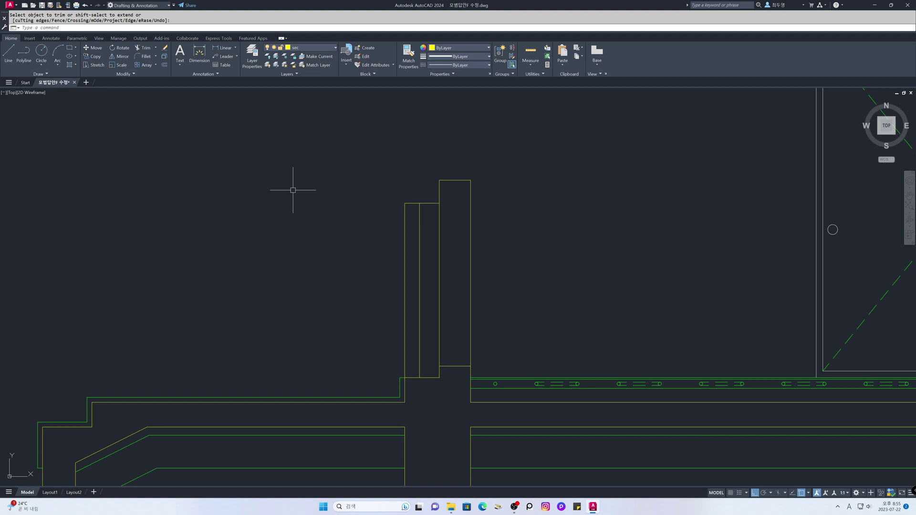
Step: Draw a 190 by 90 rectangle in the empty area outside the wall
{"action": "type", "text": "rec"}
{"action": "key", "text": "Return"}
{"action": "left_click", "coordinate": [271, 226]}
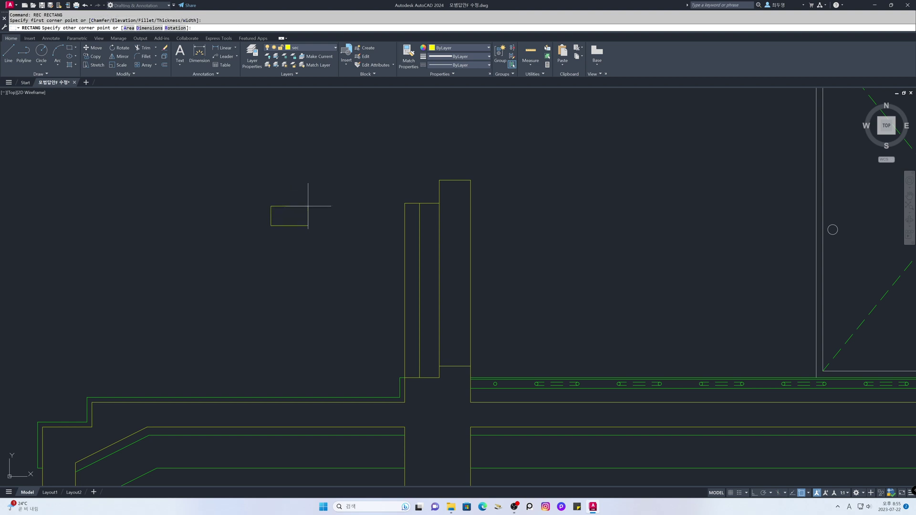
{"action": "type", "text": "d"}
{"action": "key", "text": "Return"}
{"action": "type", "text": "190"}
{"action": "key", "text": "Return"}
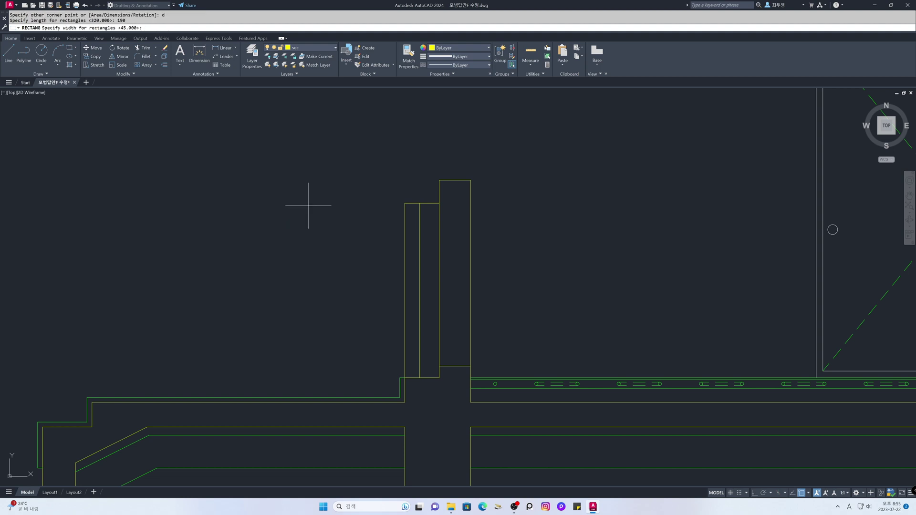
{"action": "key", "text": "Return"}
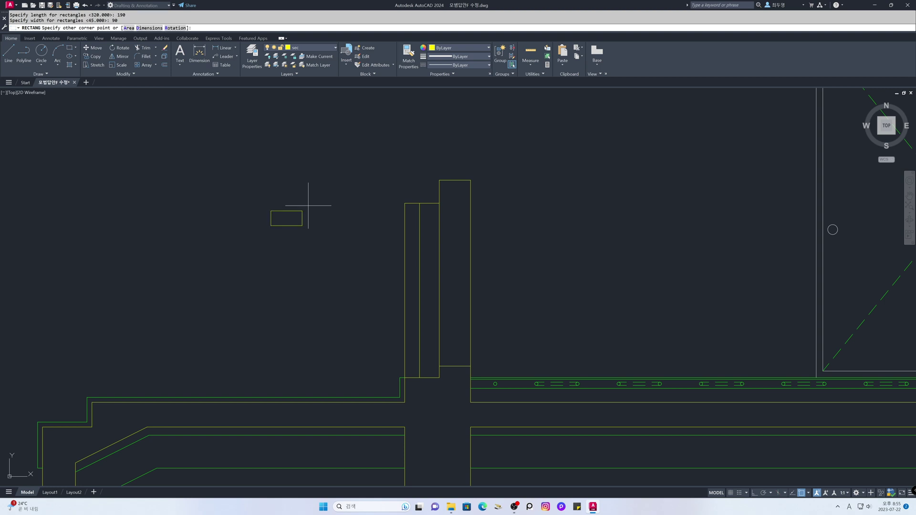
{"action": "left_click", "coordinate": [308, 206]}
Step: Move the small rectangle by its lower exterior corner onto the top exterior corner of the wall's lower part
{"action": "type", "text": "m"}
{"action": "key", "text": "Return"}
{"action": "left_click", "coordinate": [313, 230]}
{"action": "left_click", "coordinate": [279, 205]}
{"action": "key", "text": "Return"}
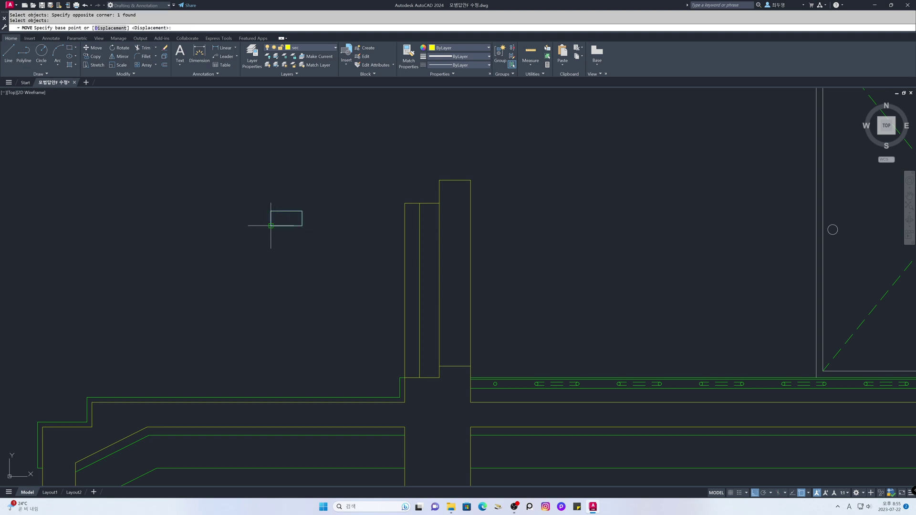
{"action": "left_click", "coordinate": [270, 226]}
{"action": "left_click", "coordinate": [405, 203]}
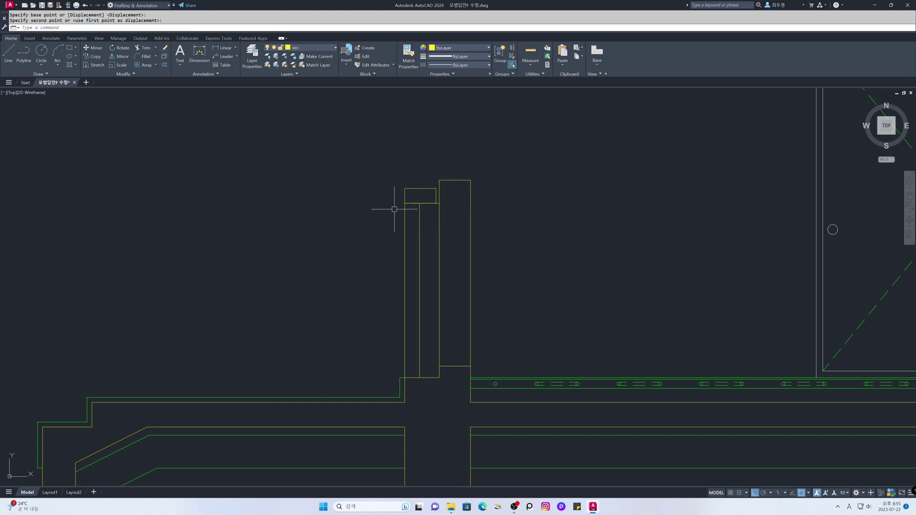
Step: Shift the small rectangle horizontally by 30 toward the exterior
{"action": "type", "text": "m"}
{"action": "key", "text": "Return"}
{"action": "type", "text": "p"}
{"action": "key", "text": "Return"}
{"action": "key", "text": "Return"}
{"action": "left_click", "coordinate": [371, 214]}
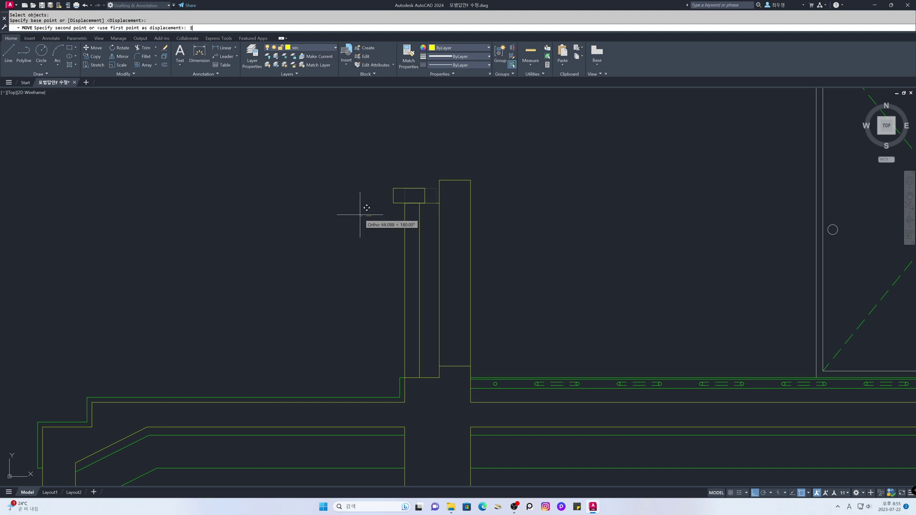
{"action": "type", "text": "30"}
{"action": "key", "text": "Return"}
Step: Rotate the small rectangle by 15 degrees about the top exterior corner of the wall's lower part
{"action": "type", "text": "ro"}
{"action": "key", "text": "Return"}
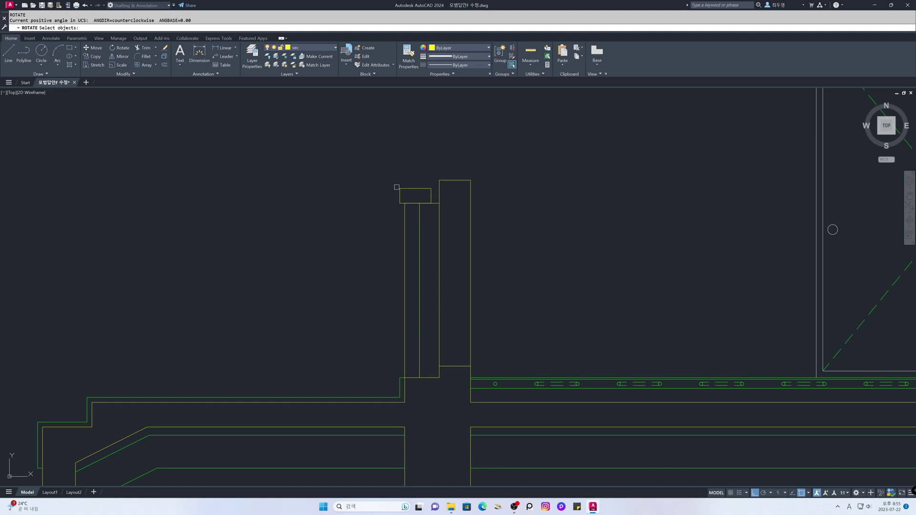
{"action": "left_click", "coordinate": [401, 188]}
{"action": "key", "text": "Return"}
{"action": "left_click", "coordinate": [405, 203]}
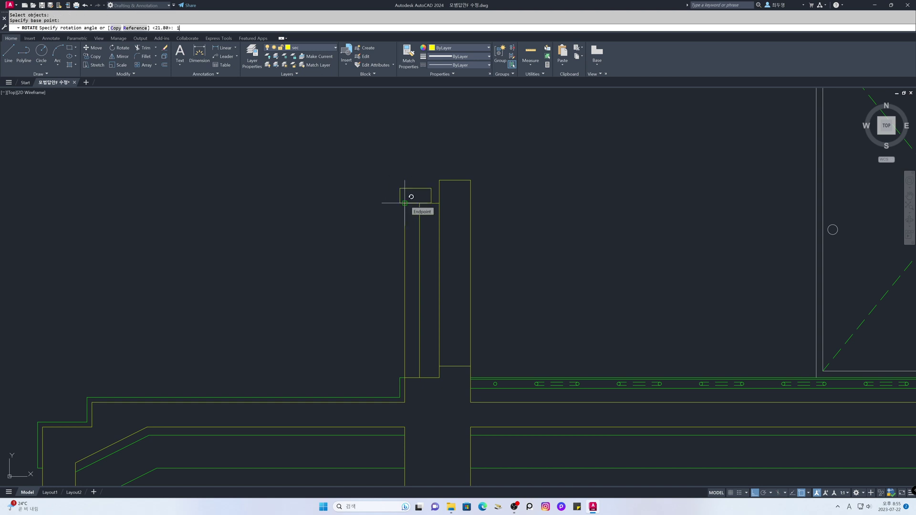
{"action": "type", "text": "15"}
{"action": "key", "text": "Return"}
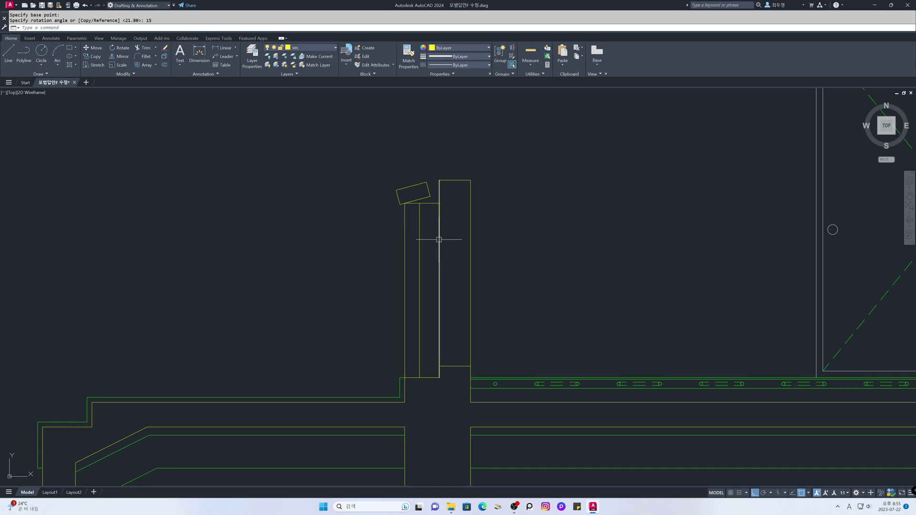
Step: Draw a 250 by 1200 upright rectangle in the open space outside the wall, below the eaves slab
{"action": "scroll", "coordinate": [445, 249], "scroll_direction": "down", "scroll_amount": 1}
{"action": "scroll", "coordinate": [444, 248], "scroll_direction": "down", "scroll_amount": 2}
{"action": "mouse_move", "coordinate": [492, 254]}
{"action": "middle_mouse_down"}
{"action": "mouse_move", "coordinate": [506, 270]}
{"action": "mouse_move", "coordinate": [519, 327]}
{"action": "middle_mouse_up"}
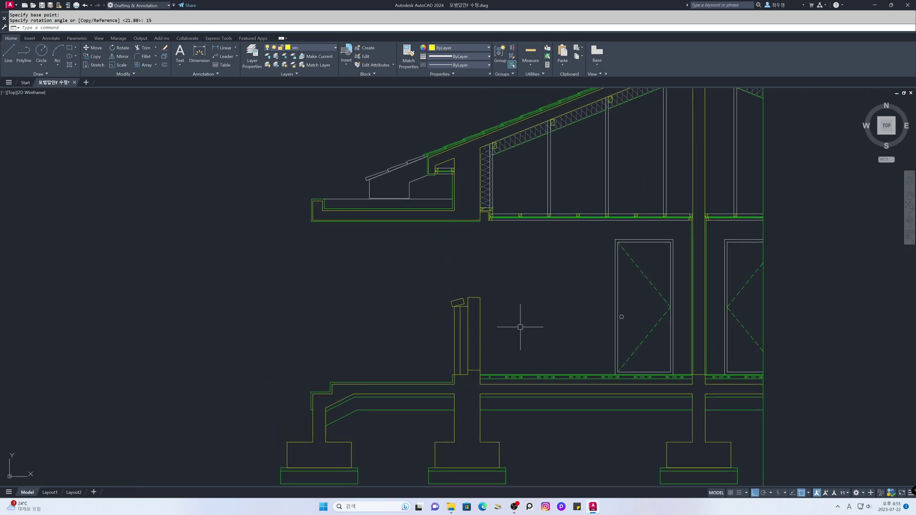
{"action": "mouse_move", "coordinate": [424, 314]}
{"action": "middle_mouse_down"}
{"action": "mouse_move", "coordinate": [524, 309]}
{"action": "mouse_move", "coordinate": [521, 298]}
{"action": "middle_mouse_up"}
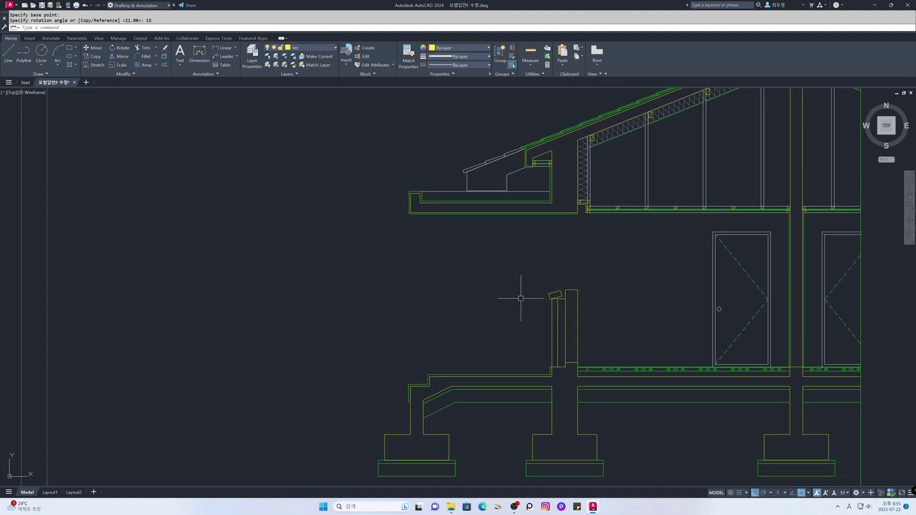
{"action": "scroll", "coordinate": [521, 298], "scroll_direction": "up", "scroll_amount": 2}
{"action": "type", "text": "rec"}
{"action": "key", "text": "Return"}
{"action": "key", "text": "F8"}
{"action": "left_click", "coordinate": [475, 301]}
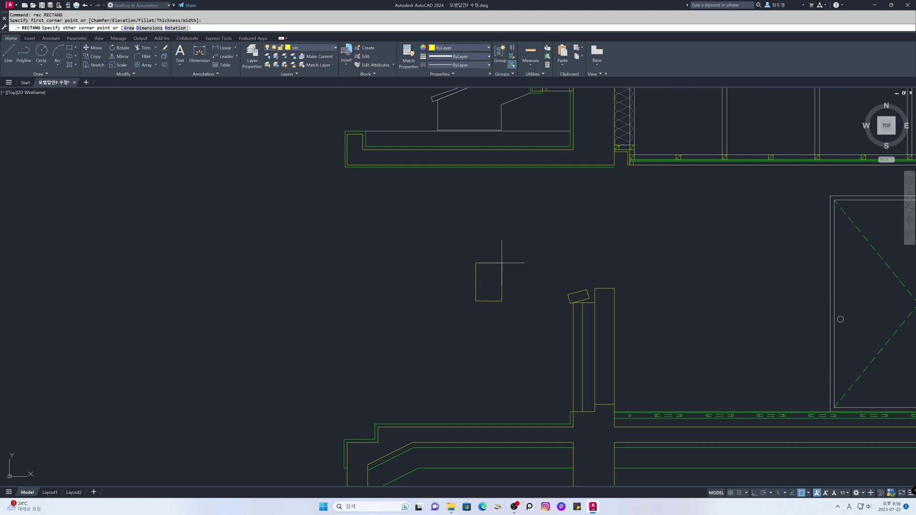
{"action": "type", "text": "d"}
{"action": "key", "text": "Return"}
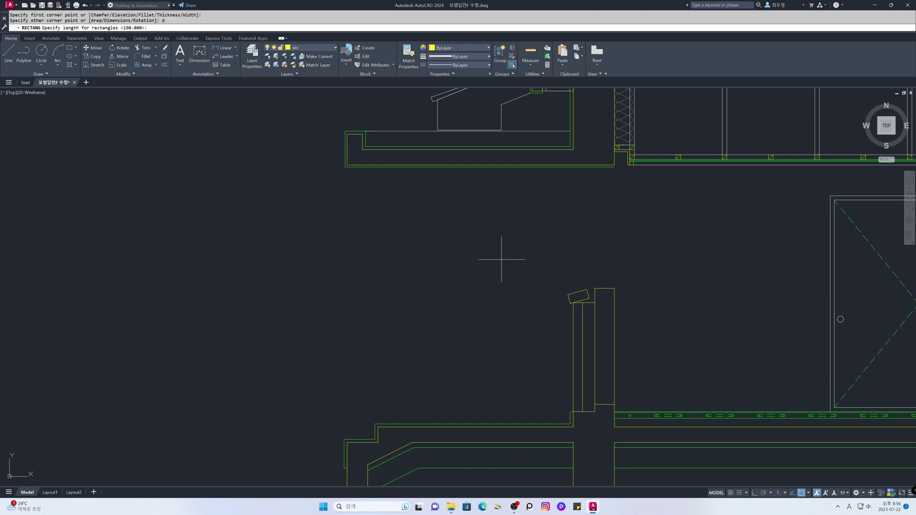
{"action": "type", "text": "250"}
{"action": "key", "text": "Return"}
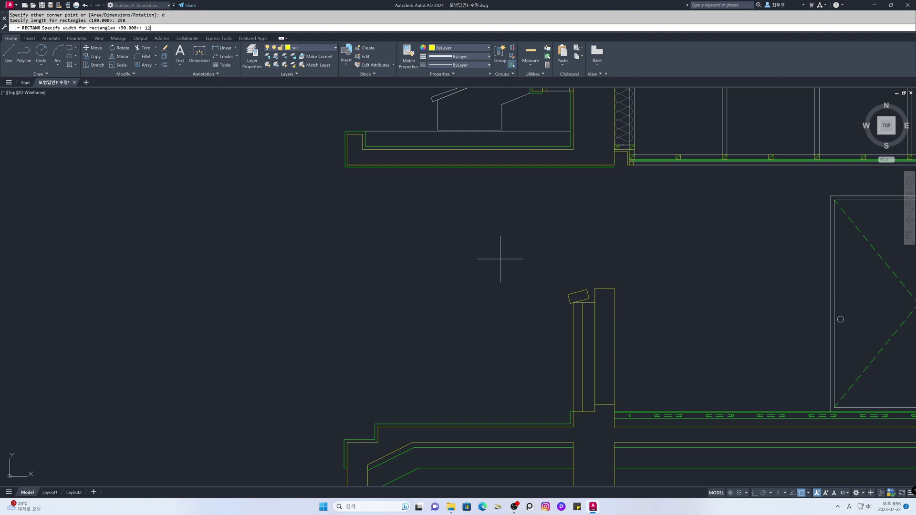
{"action": "type", "text": "1200"}
{"action": "key", "text": "Return"}
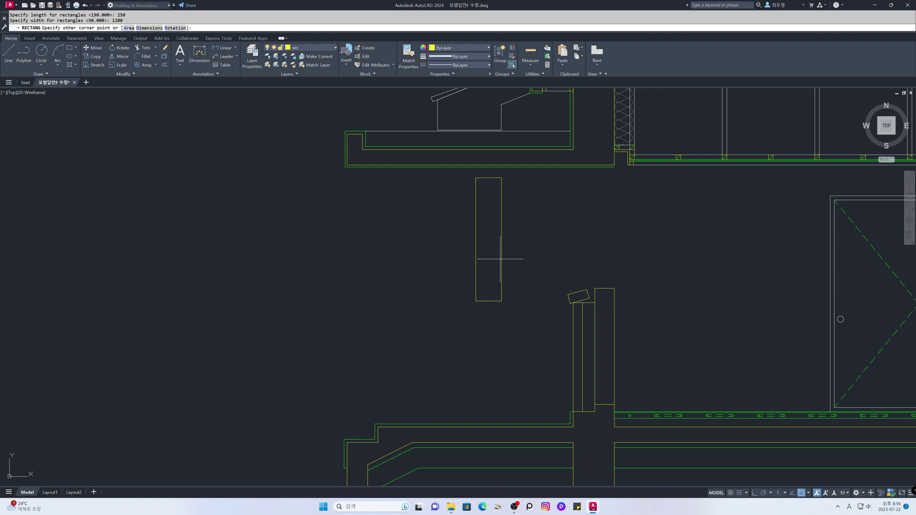
{"action": "left_click", "coordinate": [501, 259]}
Step: Explode the tall upright rectangle into separate lines
{"action": "middle_click_drag", "start_coordinate": [489, 225], "coordinate": [494, 260]}
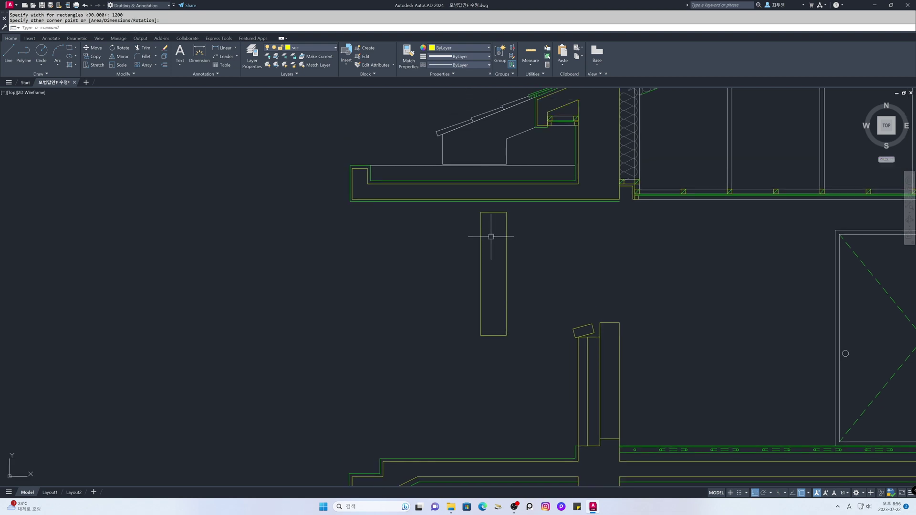
{"action": "scroll", "coordinate": [491, 236], "scroll_direction": "up", "scroll_amount": 2}
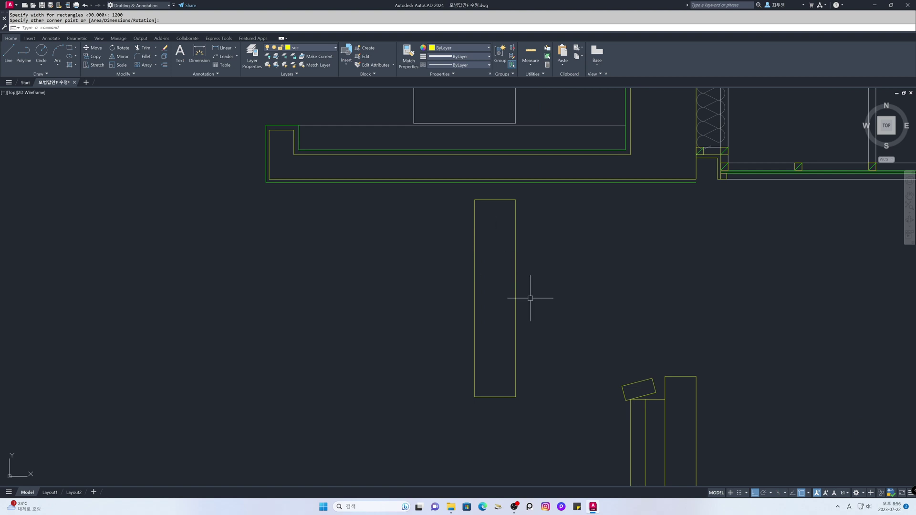
{"action": "type", "text": "x"}
{"action": "key", "text": "Return"}
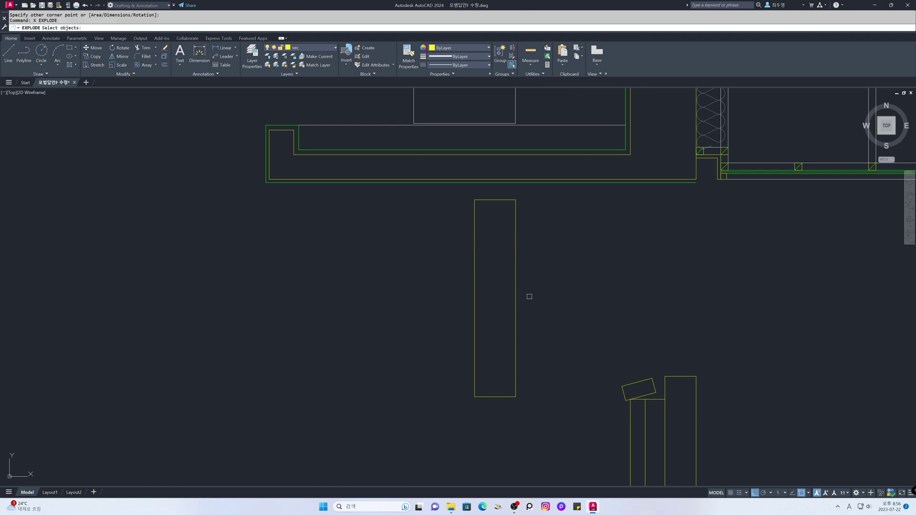
{"action": "left_click", "coordinate": [515, 297]}
{"action": "key", "text": "Return"}
Step: Offset the interior-side vertical edge of the exploded rectangle inward by 150
{"action": "type", "text": "o"}
{"action": "key", "text": "Return"}
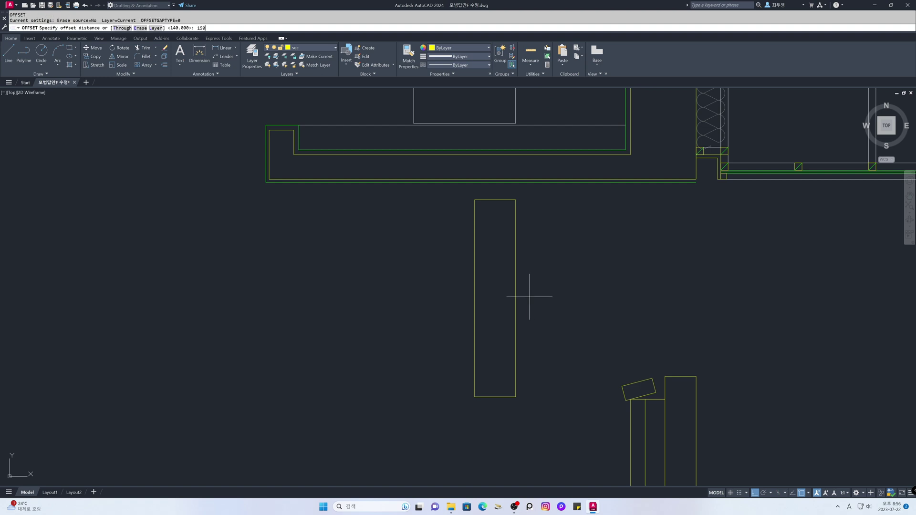
{"action": "type", "text": "150"}
{"action": "key", "text": "Return"}
{"action": "left_click", "coordinate": [515, 298]}
{"action": "left_click", "coordinate": [469, 299]}
{"action": "key", "text": "Return"}
Step: Offset the bottom edge of the tall rectangle upward by 40
{"action": "type", "text": "d"}
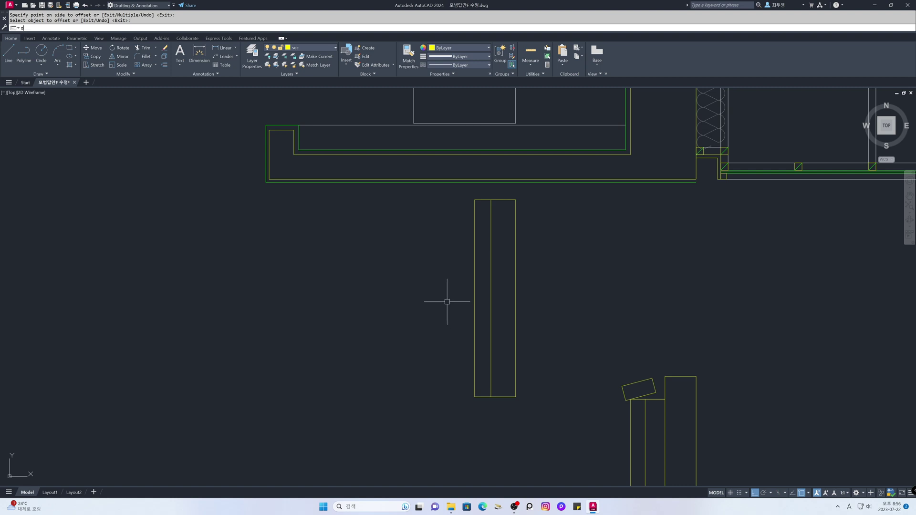
{"action": "key", "text": "Return"}
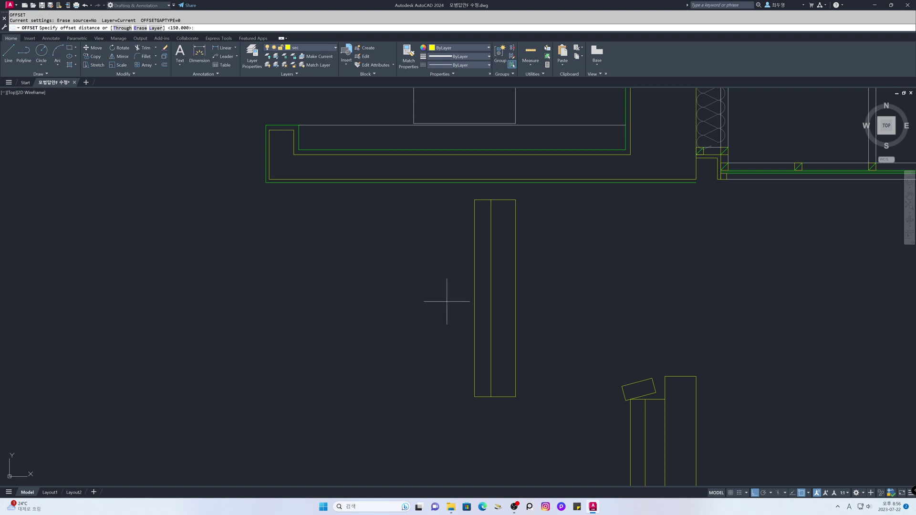
{"action": "key", "text": "Return"}
{"action": "left_click", "coordinate": [498, 396]}
{"action": "left_click", "coordinate": [499, 366]}
{"action": "key", "text": "Return"}
Step: Offset the bottom edge of the tall rectangle upward by 50
{"action": "key", "text": "Return"}
{"action": "type", "text": "50"}
{"action": "key", "text": "Return"}
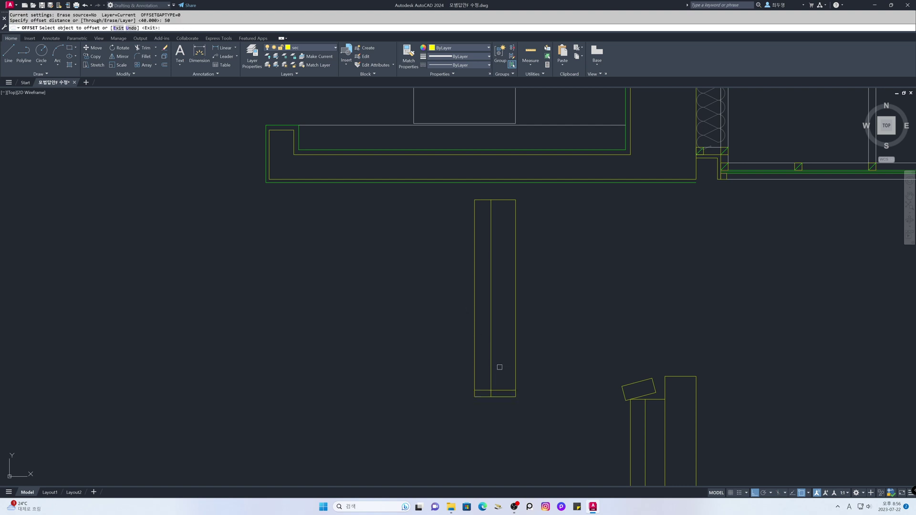
{"action": "left_click", "coordinate": [505, 396]}
{"action": "left_click", "coordinate": [503, 367]}
{"action": "key", "text": "Return"}
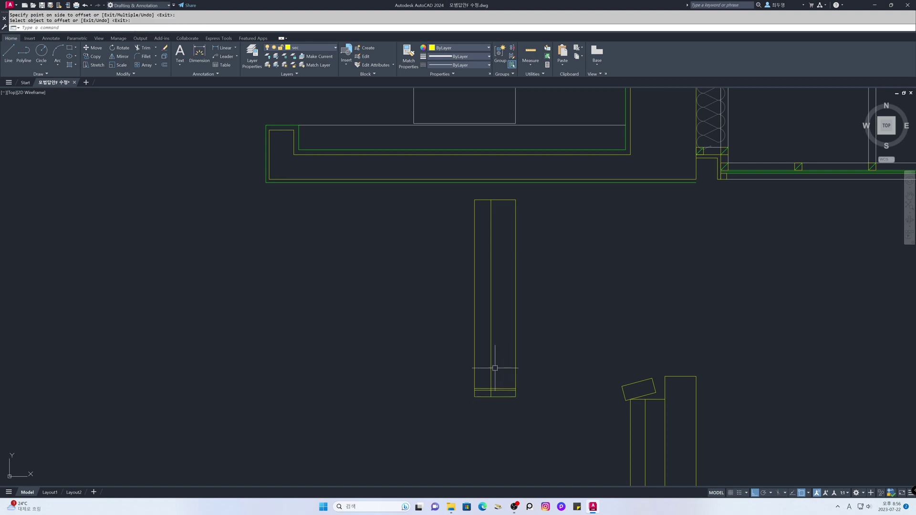
Step: Trim the 40 offset line out of the wide interior part and the 50 offset line out of the narrow exterior part
{"action": "middle_click_drag", "start_coordinate": [487, 381], "coordinate": [497, 257]}
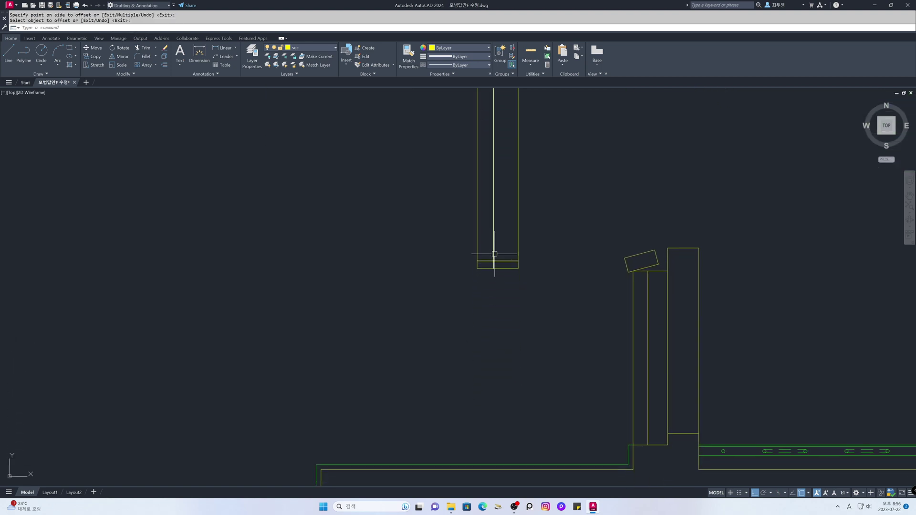
{"action": "scroll", "coordinate": [501, 263], "scroll_direction": "up", "scroll_amount": 6}
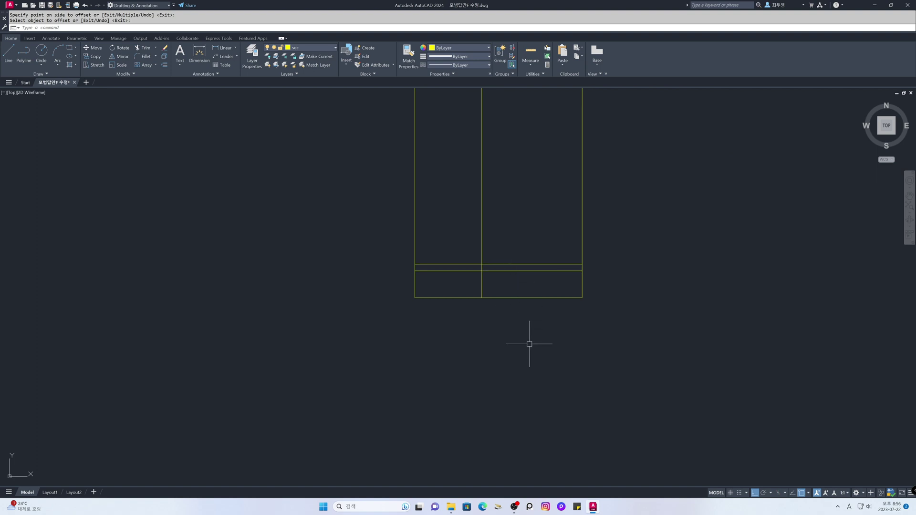
{"action": "type", "text": "tr"}
{"action": "key", "text": "Return"}
{"action": "left_click", "coordinate": [516, 271]}
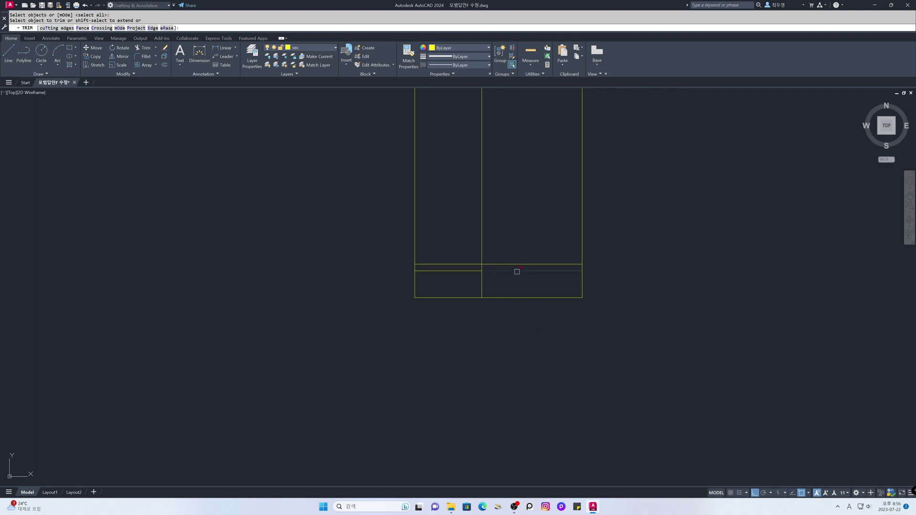
{"action": "left_click", "coordinate": [477, 264]}
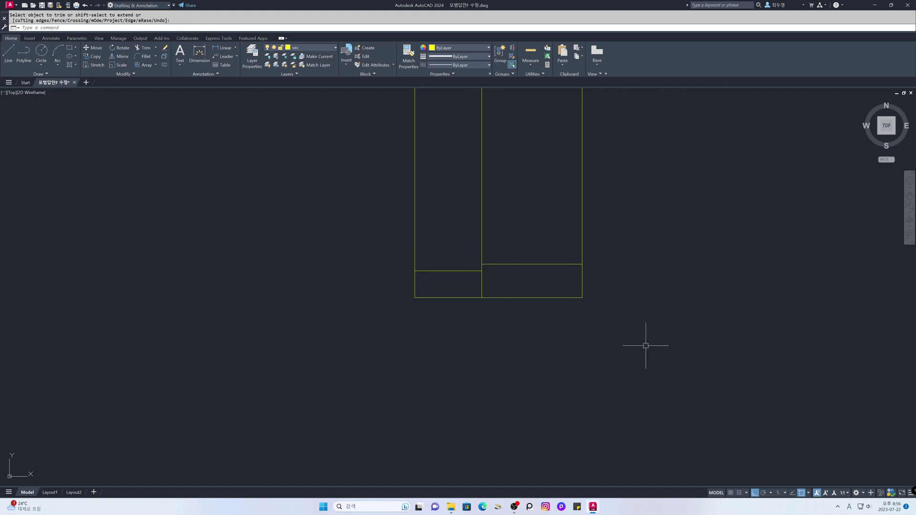
Step: Enable midpoint snapping and draw a vertical line upward from the midpoint of each bottom frame piece's top edge
{"action": "left_click", "coordinate": [804, 494]}
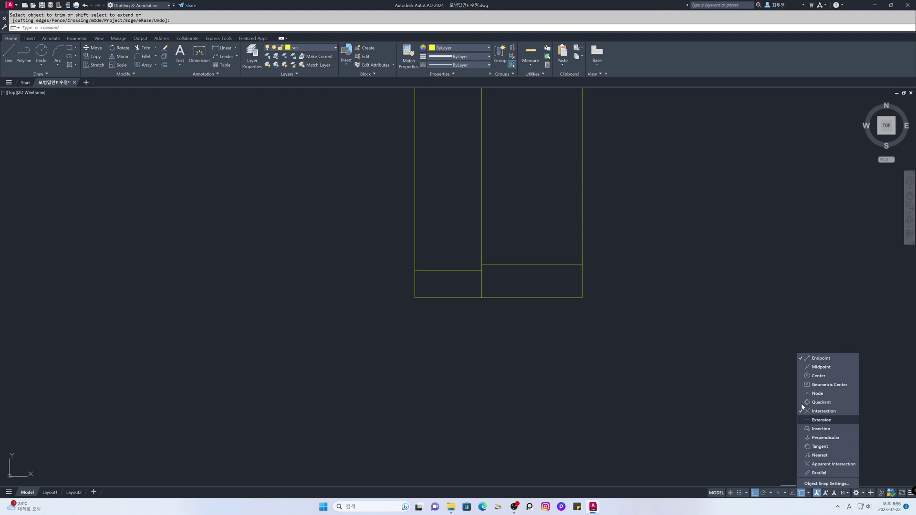
{"action": "type", "text": "l"}
{"action": "key", "text": "Return"}
{"action": "left_click", "coordinate": [528, 263]}
{"action": "left_click", "coordinate": [527, 148]}
{"action": "key", "text": "Return"}
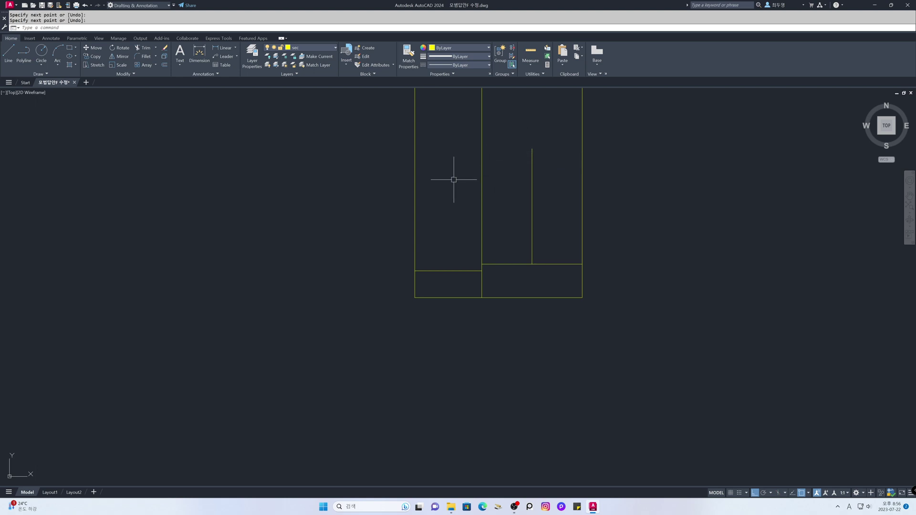
{"action": "key", "text": "Return"}
{"action": "left_click", "coordinate": [448, 270]}
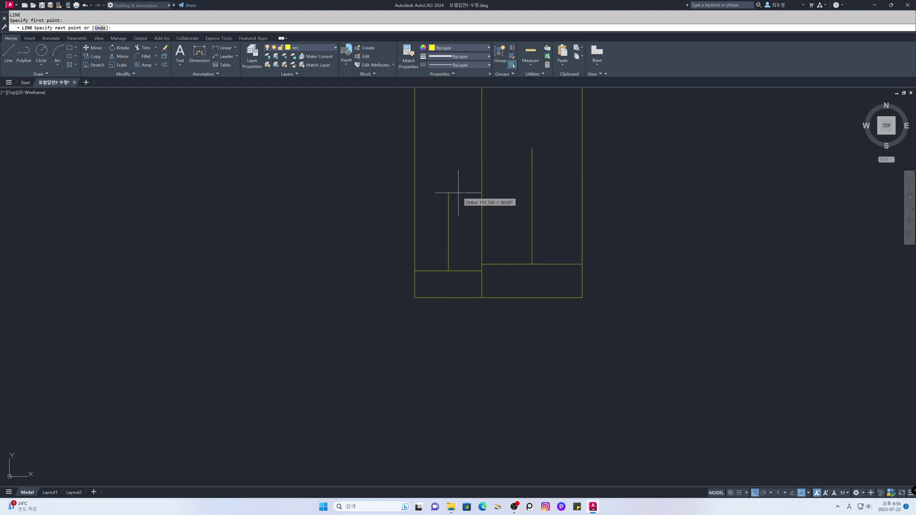
{"action": "left_click", "coordinate": [458, 169]}
{"action": "key", "text": "Return"}
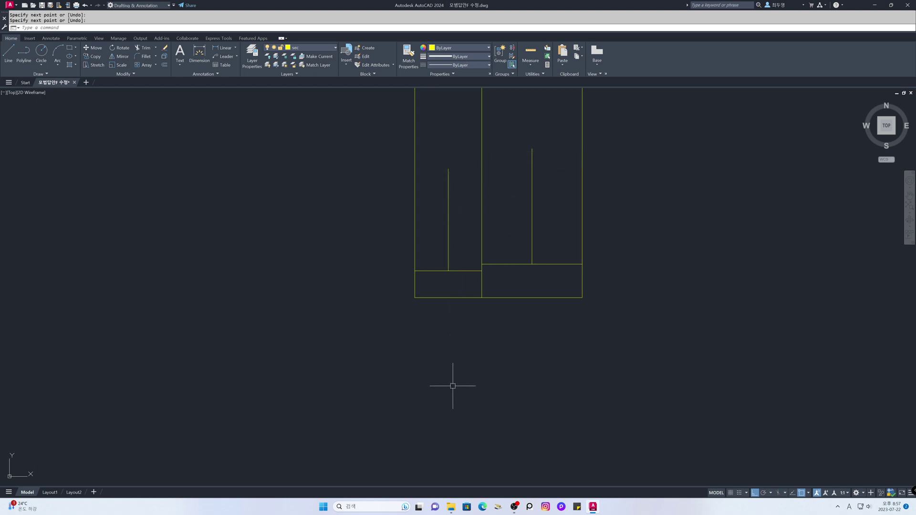
{"action": "type", "text": "o"}
{"action": "key", "text": "Return"}
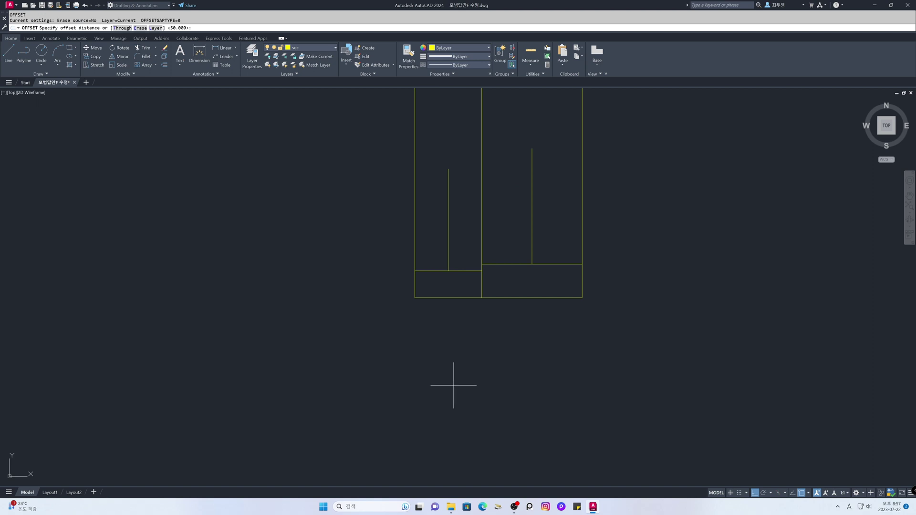
{"action": "key", "text": "Escape"}
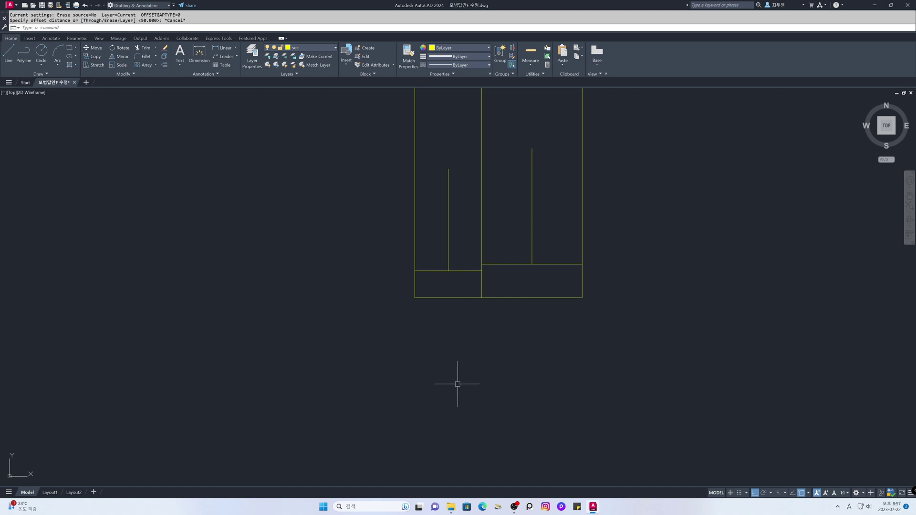
Step: Move both midpoint vertical lines 5 toward the exterior side
{"action": "type", "text": "m"}
{"action": "key", "text": "Return"}
{"action": "left_click", "coordinate": [447, 243]}
{"action": "left_click", "coordinate": [532, 245]}
{"action": "key", "text": "Return"}
{"action": "left_click", "coordinate": [647, 255]}
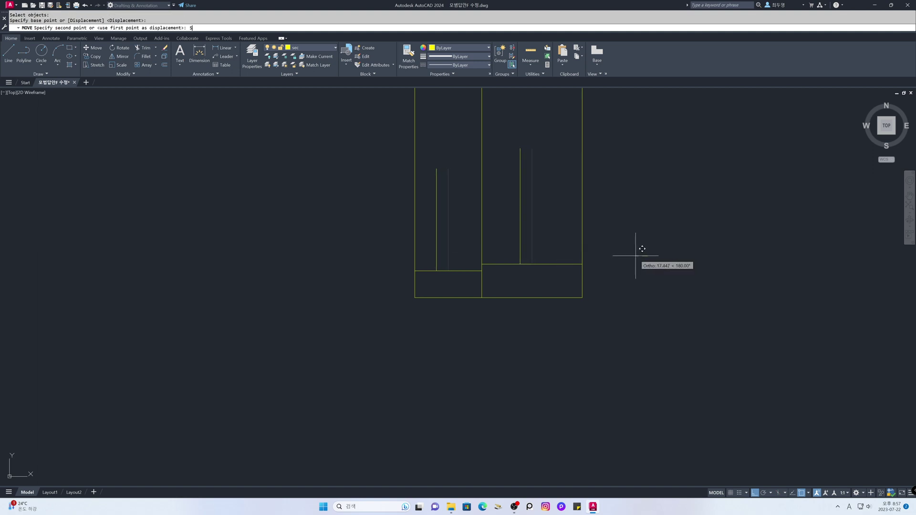
{"action": "type", "text": "5"}
{"action": "key", "text": "Return"}
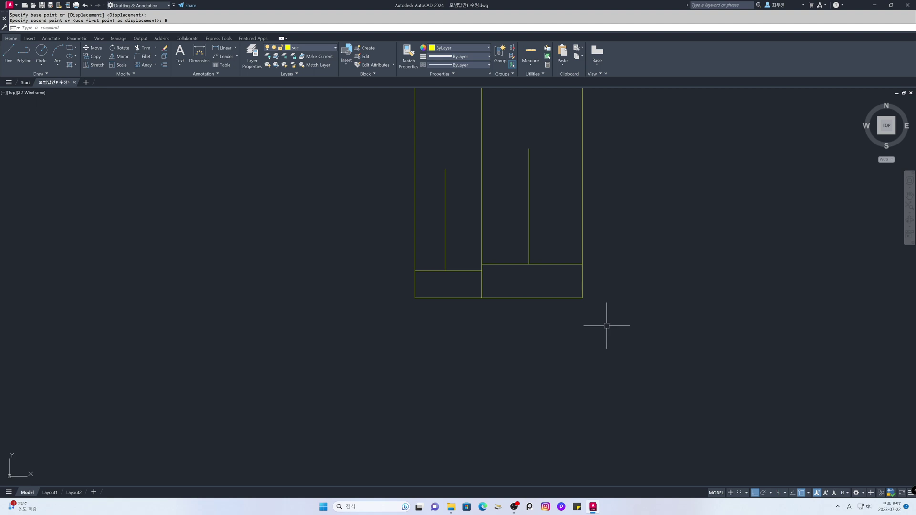
Step: Offset the vertical line in the wide interior part by 40 toward the exterior
{"action": "type", "text": "o"}
{"action": "key", "text": "Return"}
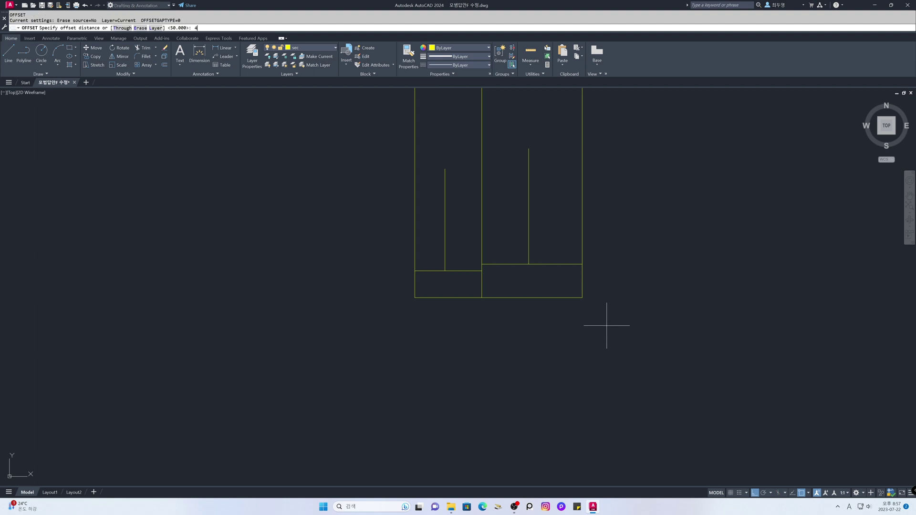
{"action": "type", "text": "40"}
{"action": "key", "text": "Return"}
{"action": "left_click", "coordinate": [529, 254]}
{"action": "left_click", "coordinate": [504, 244]}
{"action": "key", "text": "Return"}
Step: Offset the vertical line in the narrow exterior part by 30 toward the exterior
{"action": "key", "text": "Return"}
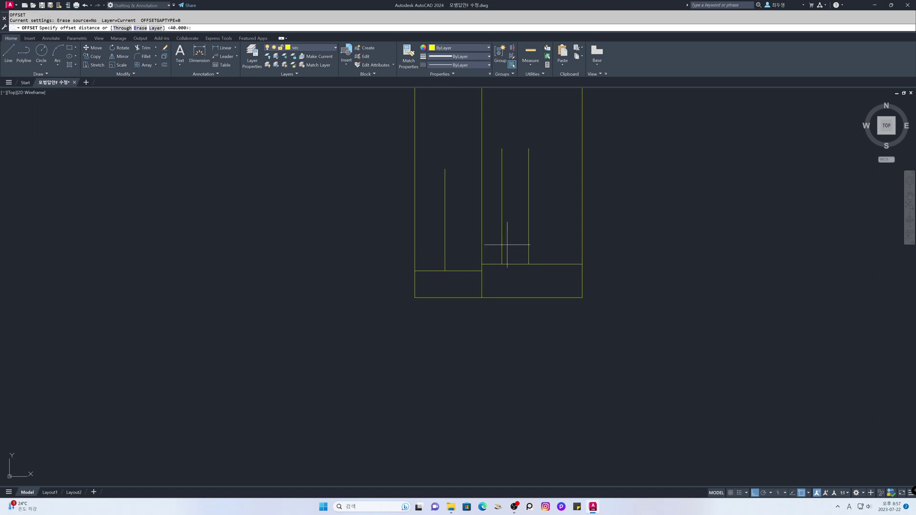
{"action": "type", "text": "30"}
{"action": "key", "text": "Return"}
{"action": "left_click", "coordinate": [445, 239]}
{"action": "left_click", "coordinate": [429, 239]}
{"action": "key", "text": "Return"}
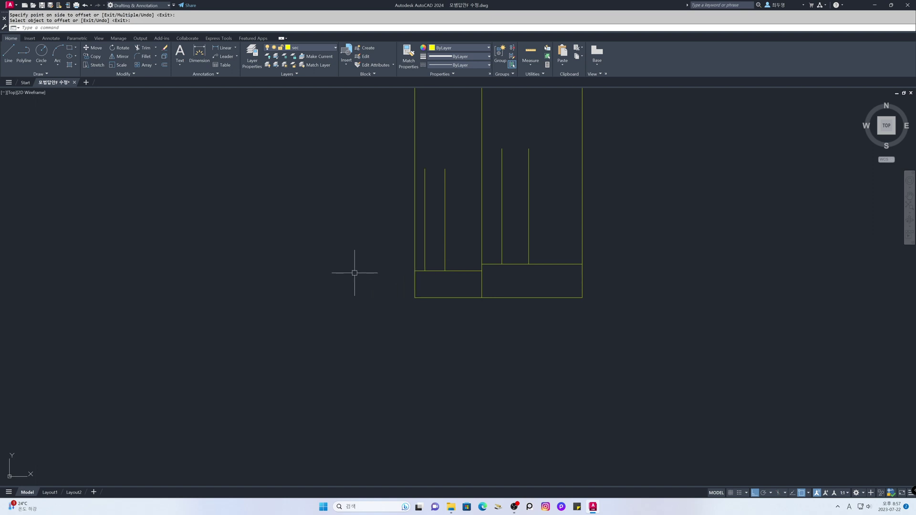
Step: Offset the top edge of the narrow exterior frame piece upward by 60
{"action": "key", "text": "Return"}
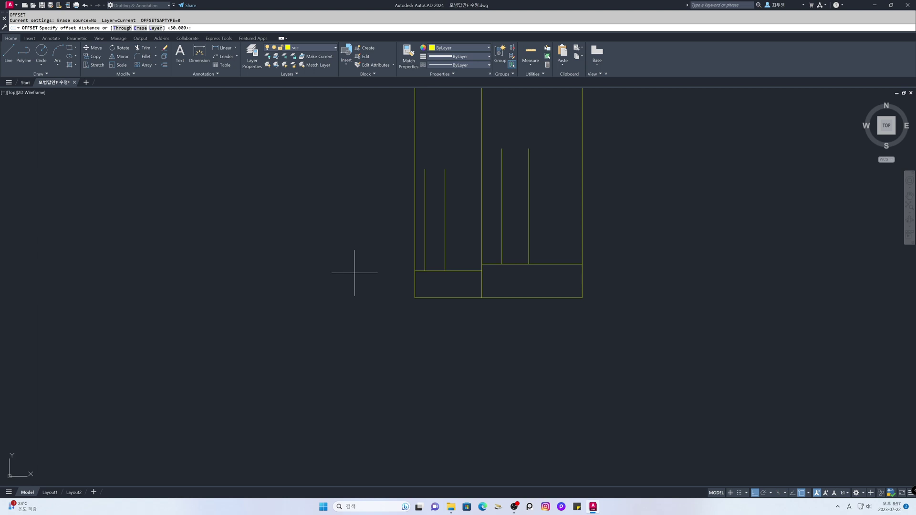
{"action": "type", "text": "60"}
{"action": "key", "text": "Return"}
{"action": "left_click", "coordinate": [448, 271]}
{"action": "left_click", "coordinate": [460, 253]}
{"action": "key", "text": "Return"}
Step: Offset the top edge of the wide interior frame piece upward by 100
{"action": "key", "text": "Return"}
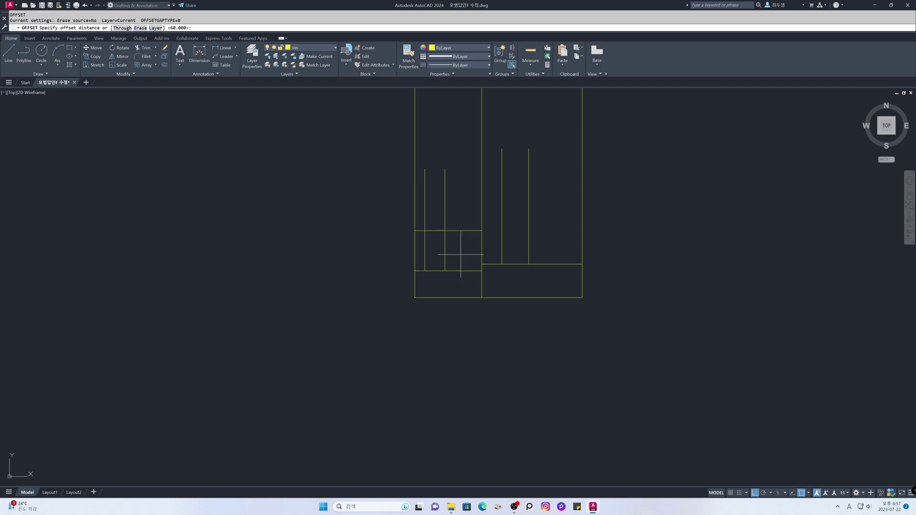
{"action": "type", "text": "100"}
{"action": "key", "text": "Return"}
{"action": "left_click", "coordinate": [527, 263]}
{"action": "left_click", "coordinate": [548, 242]}
{"action": "key", "text": "Return"}
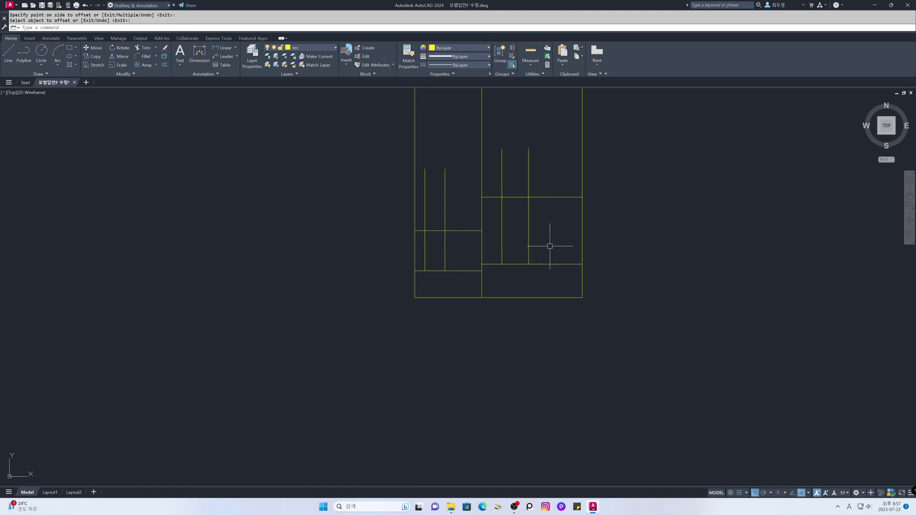
Step: Trim the excess line ends so a 40 by 100 and a 30 by 60 sash rectangle stand on the bottom frame pieces
{"action": "type", "text": "tr"}
{"action": "key", "text": "Return"}
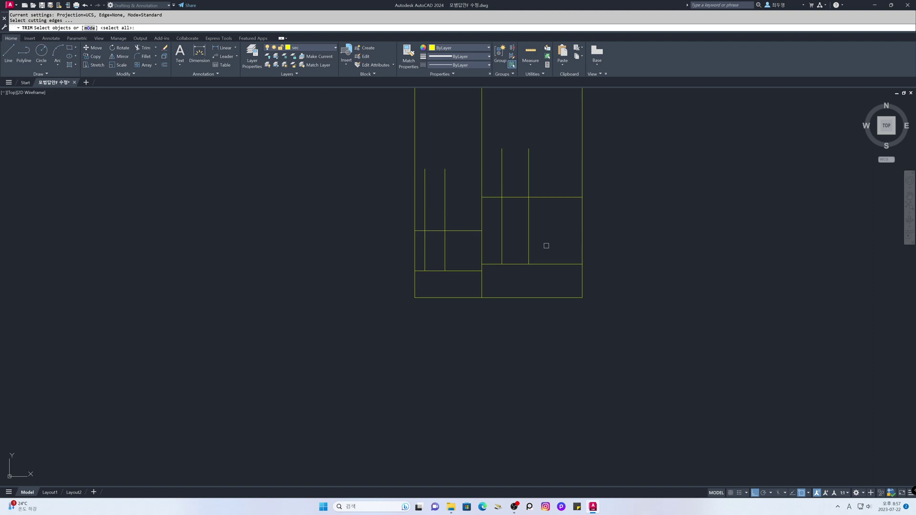
{"action": "left_click", "coordinate": [545, 244]}
{"action": "left_click", "coordinate": [542, 188]}
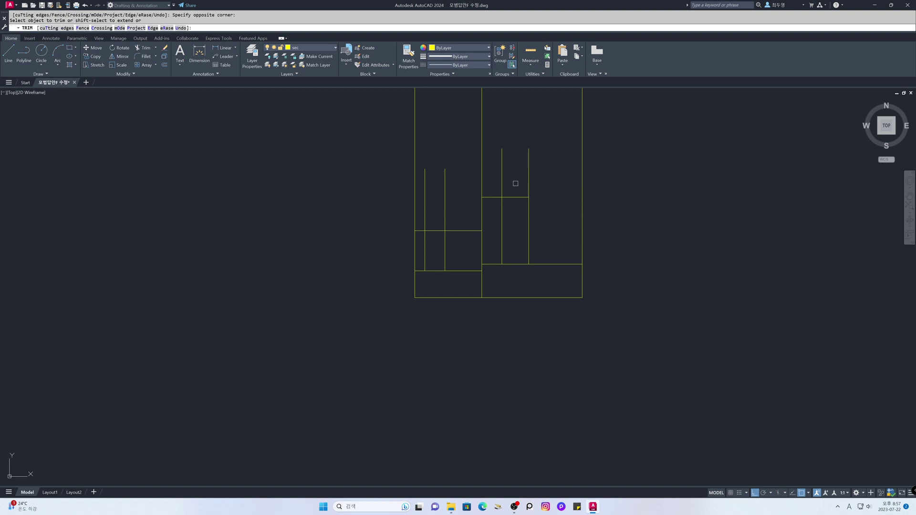
{"action": "left_click", "coordinate": [539, 184]}
{"action": "left_click", "coordinate": [495, 178]}
{"action": "left_click", "coordinate": [495, 182]}
{"action": "left_click", "coordinate": [492, 202]}
{"action": "left_click", "coordinate": [467, 206]}
{"action": "left_click", "coordinate": [458, 242]}
{"action": "left_click", "coordinate": [463, 215]}
{"action": "left_click", "coordinate": [406, 171]}
{"action": "key", "text": "Escape"}
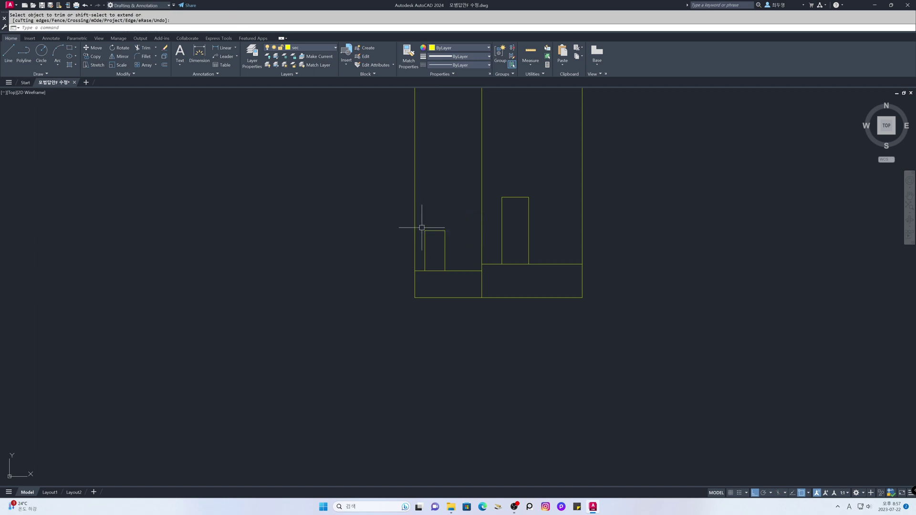
Step: Assign the lines of both small sash rectangles to the green fin layer
{"action": "left_click", "coordinate": [420, 223]}
{"action": "left_click", "coordinate": [461, 276]}
{"action": "left_click", "coordinate": [495, 187]}
{"action": "left_click", "coordinate": [545, 274]}
{"action": "left_click", "coordinate": [318, 54]}
{"action": "left_click", "coordinate": [310, 81]}
{"action": "key", "text": "Escape"}
Step: Mirror the bottom sash rectangles and frame top edges to the window's upper end about its mid-height, keeping the originals
{"action": "scroll", "coordinate": [490, 240], "scroll_direction": "down", "scroll_amount": 2}
{"action": "scroll", "coordinate": [489, 241], "scroll_direction": "down", "scroll_amount": 2}
{"action": "middle_click_drag", "start_coordinate": [495, 214], "coordinate": [491, 333]}
{"action": "middle_click_drag", "start_coordinate": [502, 268], "coordinate": [499, 321]}
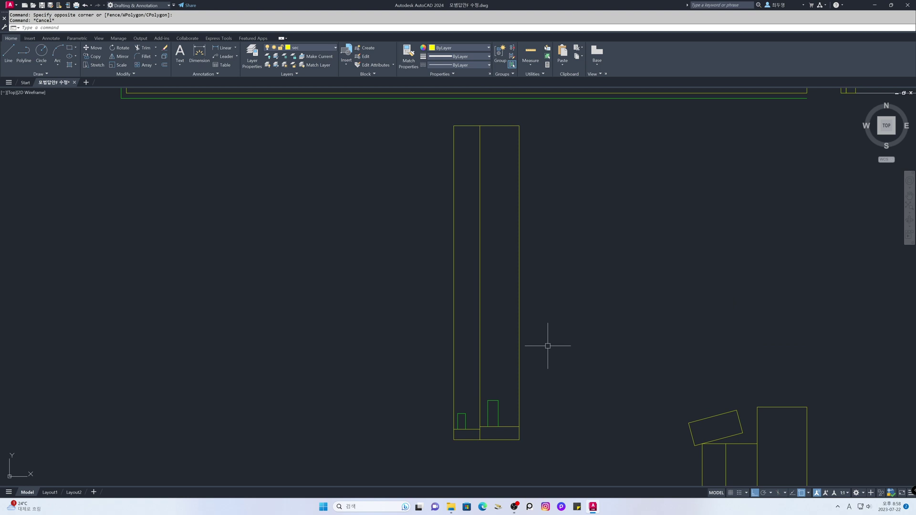
{"action": "type", "text": "i"}
{"action": "key", "text": "Return"}
{"action": "left_click", "coordinate": [425, 377]}
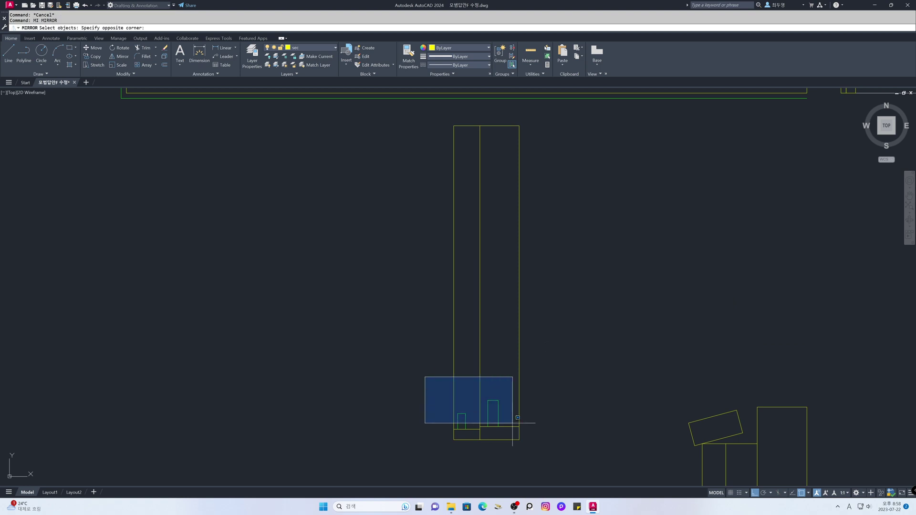
{"action": "left_click", "coordinate": [542, 433]}
{"action": "key", "text": "Return"}
{"action": "left_click", "coordinate": [519, 287]}
{"action": "left_click", "coordinate": [604, 303]}
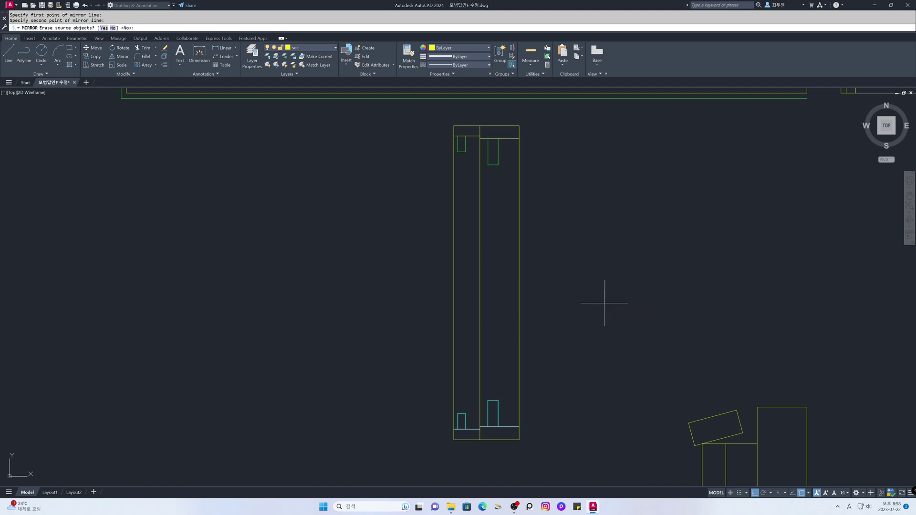
{"action": "key", "text": "Return"}
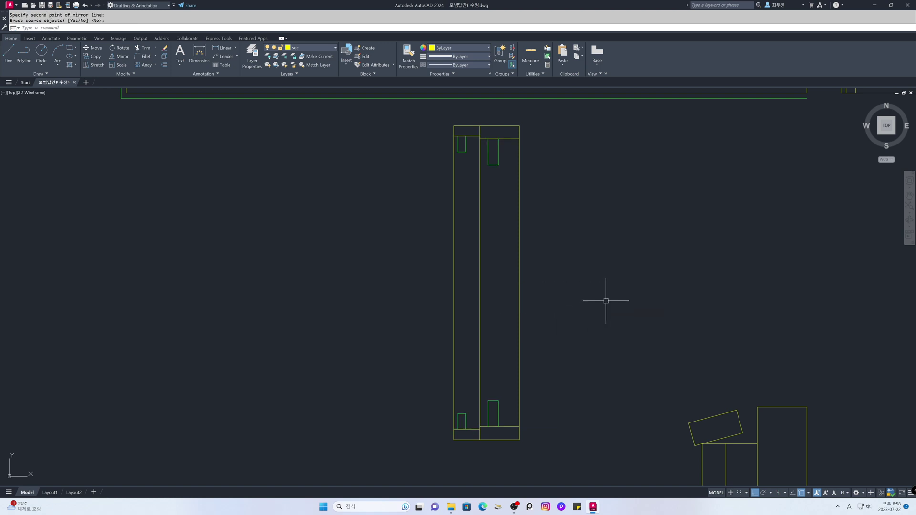
Step: Trim away the three long vertical lines between the bottom and top frame pieces
{"action": "type", "text": "tr"}
{"action": "key", "text": "Return"}
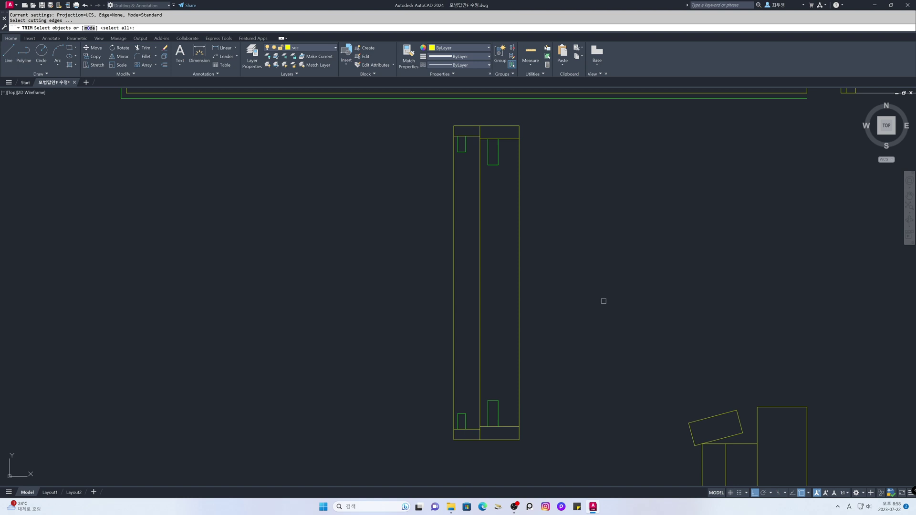
{"action": "key", "text": "Return"}
{"action": "left_click", "coordinate": [602, 300]}
{"action": "left_click", "coordinate": [430, 266]}
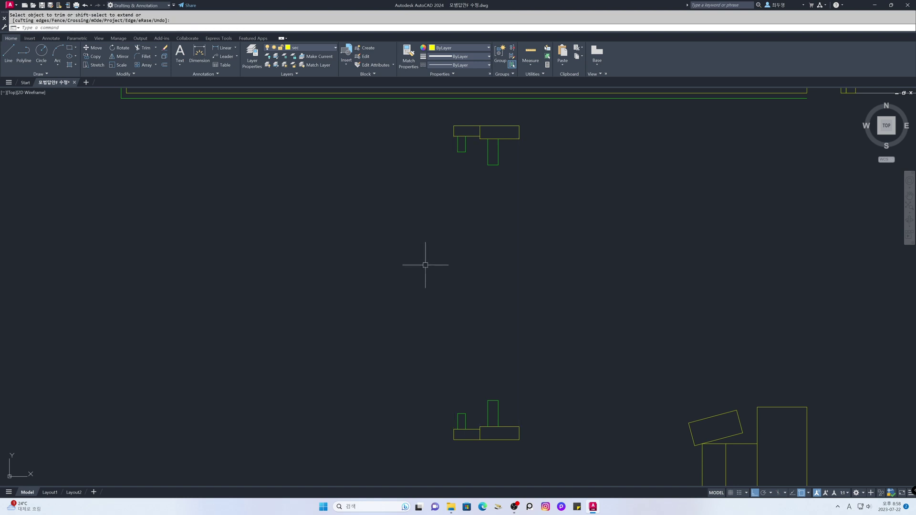
Step: Make the ele layer current and draw a vertical line joining the exterior corners of the top and bottom frame pieces
{"action": "left_click", "coordinate": [328, 48]}
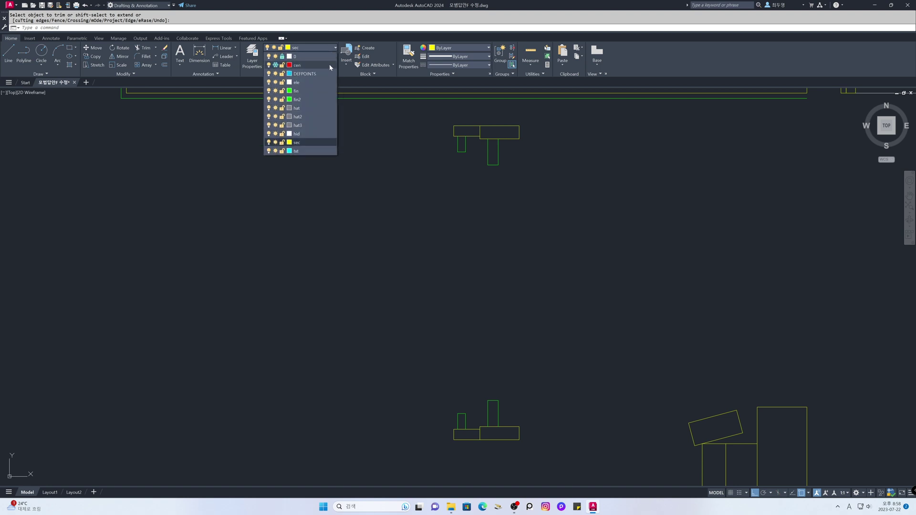
{"action": "left_click", "coordinate": [328, 79]}
{"action": "key", "text": "Escape"}
{"action": "type", "text": "l"}
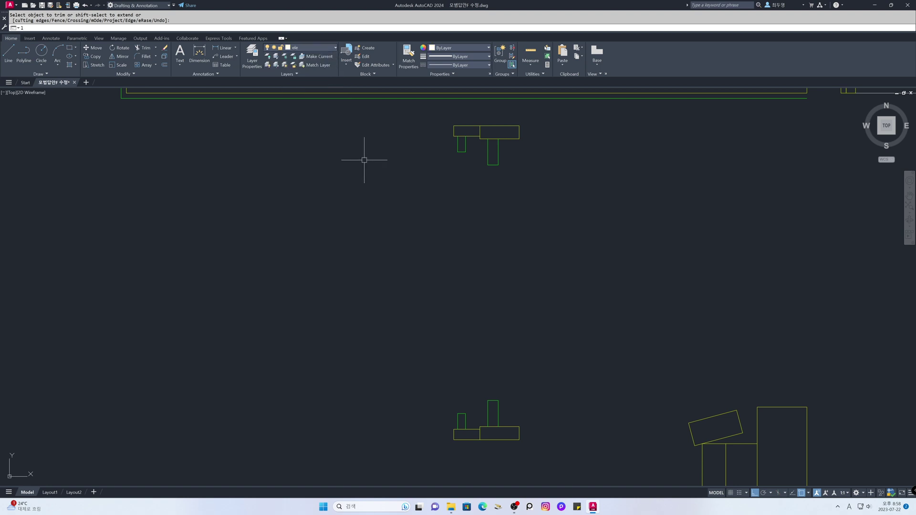
{"action": "key", "text": "Return"}
{"action": "left_click", "coordinate": [453, 136]}
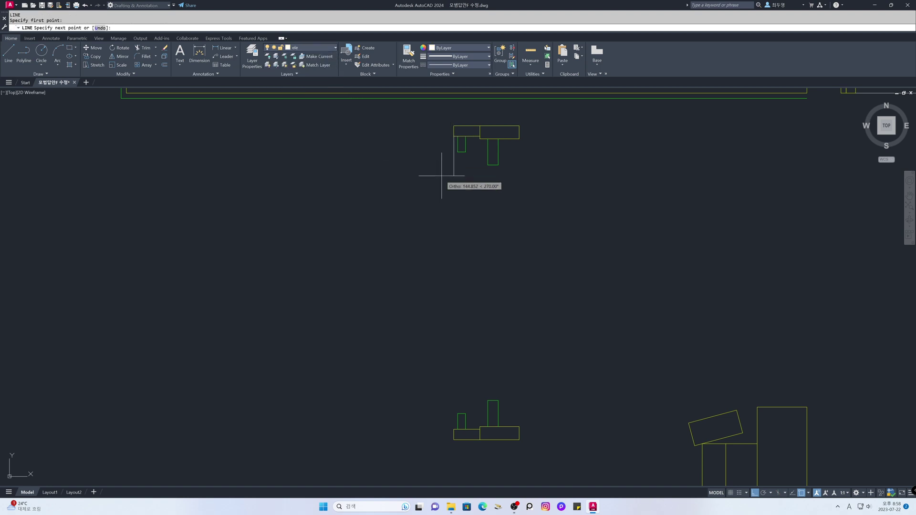
{"action": "left_click", "coordinate": [454, 430]}
{"action": "key", "text": "Return"}
Step: Draw two vertical lines joining the top and bottom frame pieces, at the joint between the frames and at the interior edge
{"action": "key", "text": "Return"}
{"action": "left_click", "coordinate": [480, 426]}
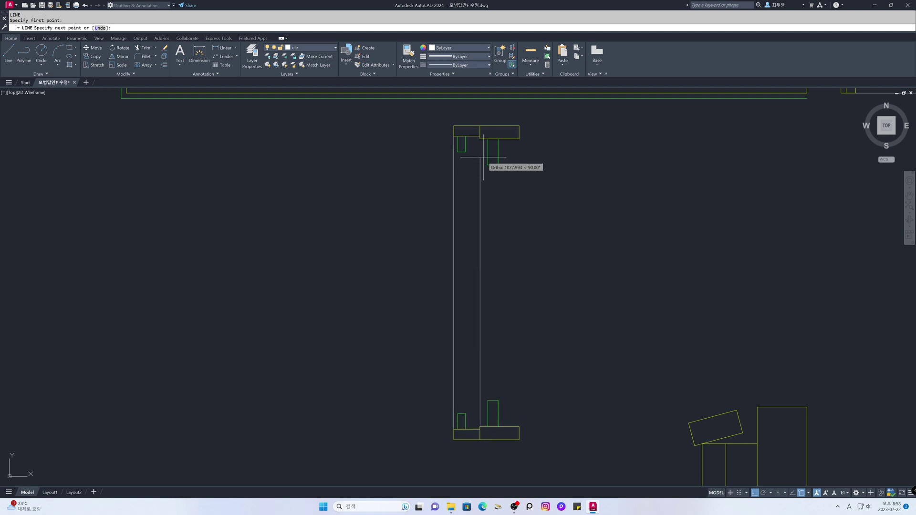
{"action": "left_click", "coordinate": [481, 139]}
{"action": "key", "text": "Return"}
{"action": "key", "text": "Return"}
{"action": "left_click", "coordinate": [519, 139]}
{"action": "left_click", "coordinate": [519, 427]}
{"action": "key", "text": "Return"}
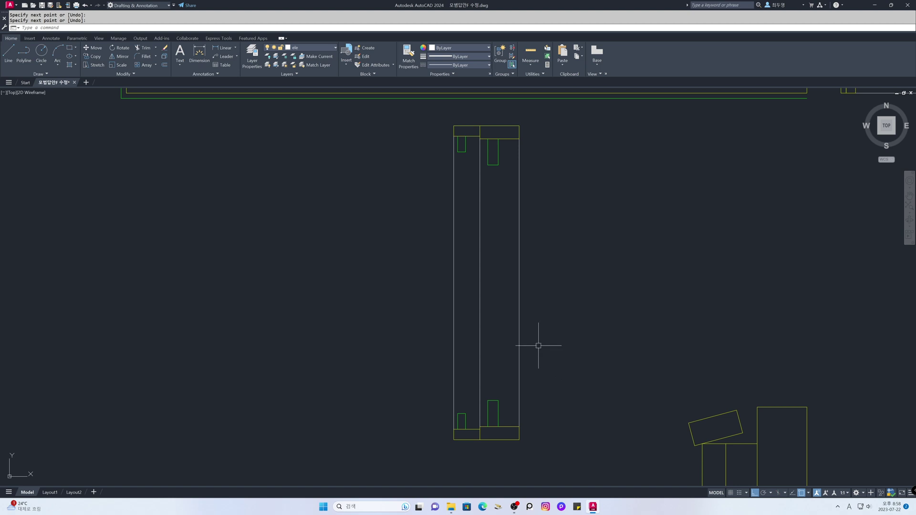
Step: Make the hat layer current and draw vertical lines joining the interior corners of the top and bottom sashes in both frames
{"action": "left_click", "coordinate": [331, 50]}
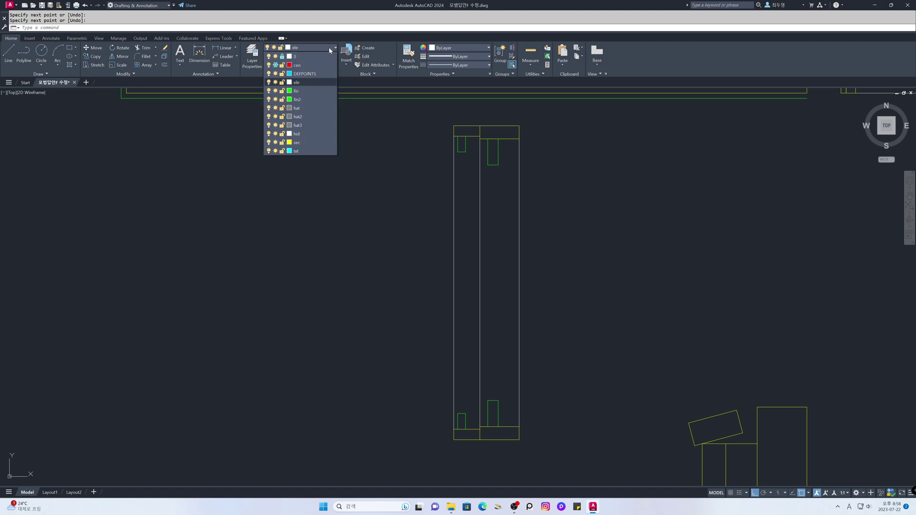
{"action": "left_click", "coordinate": [327, 107]}
{"action": "type", "text": "l"}
{"action": "key", "text": "Return"}
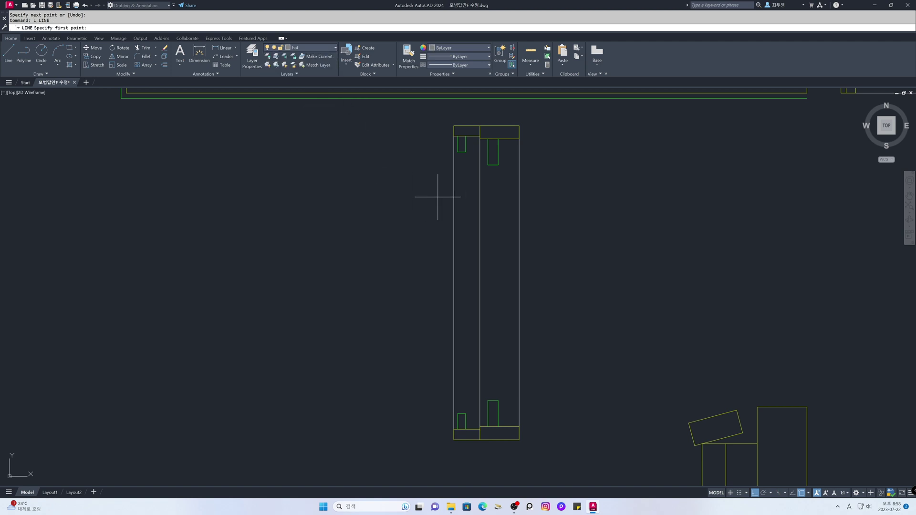
{"action": "left_click", "coordinate": [498, 165]}
{"action": "left_click", "coordinate": [497, 401]}
{"action": "key", "text": "Return"}
{"action": "key", "text": "Return"}
{"action": "left_click", "coordinate": [465, 137]}
{"action": "left_click", "coordinate": [466, 413]}
{"action": "key", "text": "Return"}
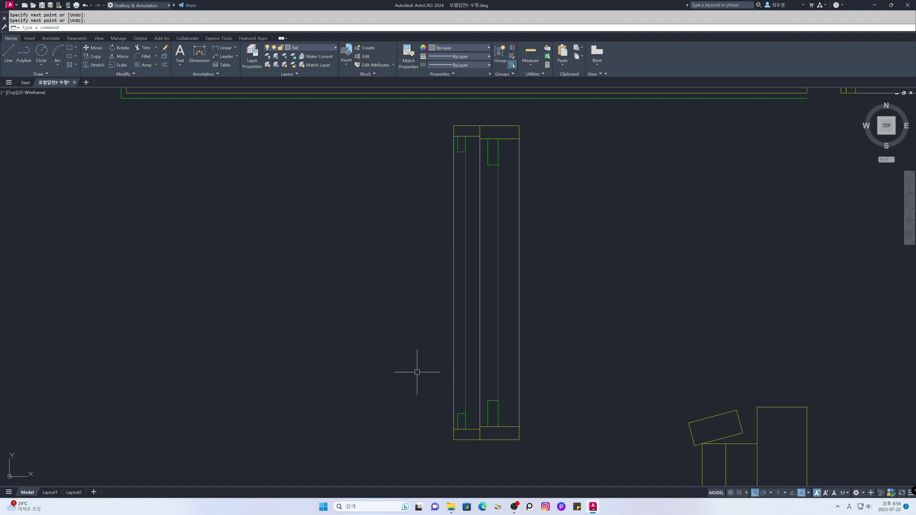
Step: Copy the large sash's vertical line from its interior corner to the sash's midpoint and exterior corner
{"action": "scroll", "coordinate": [482, 374], "scroll_direction": "up", "scroll_amount": 3}
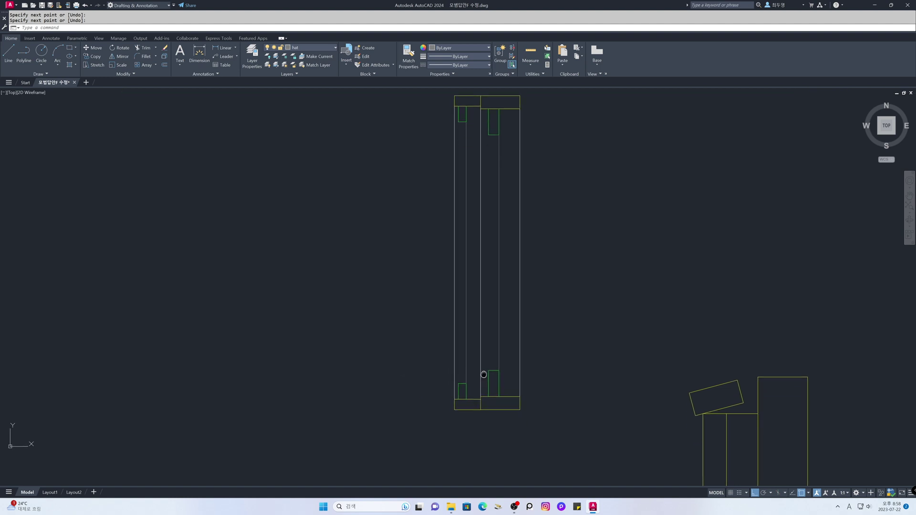
{"action": "scroll", "coordinate": [485, 325], "scroll_direction": "up", "scroll_amount": 2}
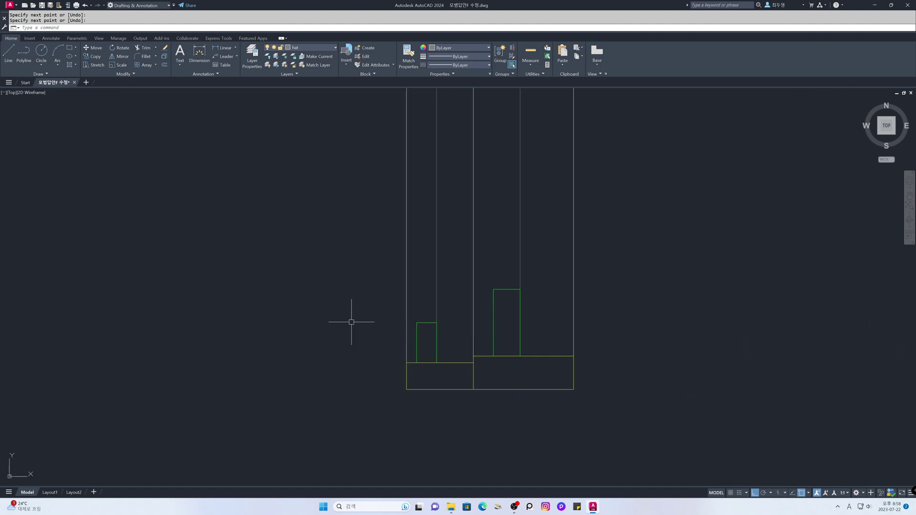
{"action": "type", "text": "cp"}
{"action": "key", "text": "Return"}
{"action": "left_click", "coordinate": [519, 275]}
{"action": "key", "text": "Return"}
{"action": "left_click", "coordinate": [520, 289]}
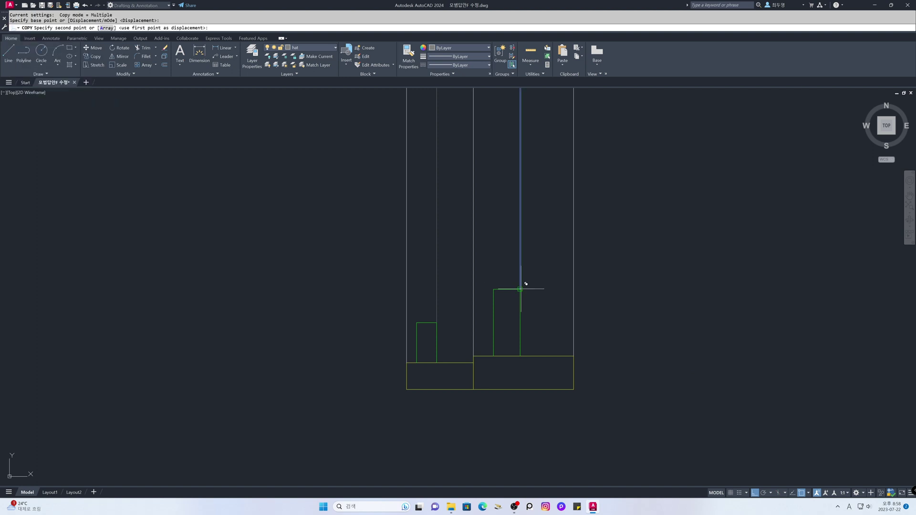
{"action": "left_click", "coordinate": [507, 289]}
{"action": "left_click", "coordinate": [493, 289]}
{"action": "key", "text": "Return"}
Step: Copy the small sash's vertical line from its interior corner to the sash's midpoint and exterior corner
{"action": "key", "text": "Return"}
{"action": "left_click", "coordinate": [436, 305]}
{"action": "key", "text": "Return"}
{"action": "left_click", "coordinate": [437, 323]}
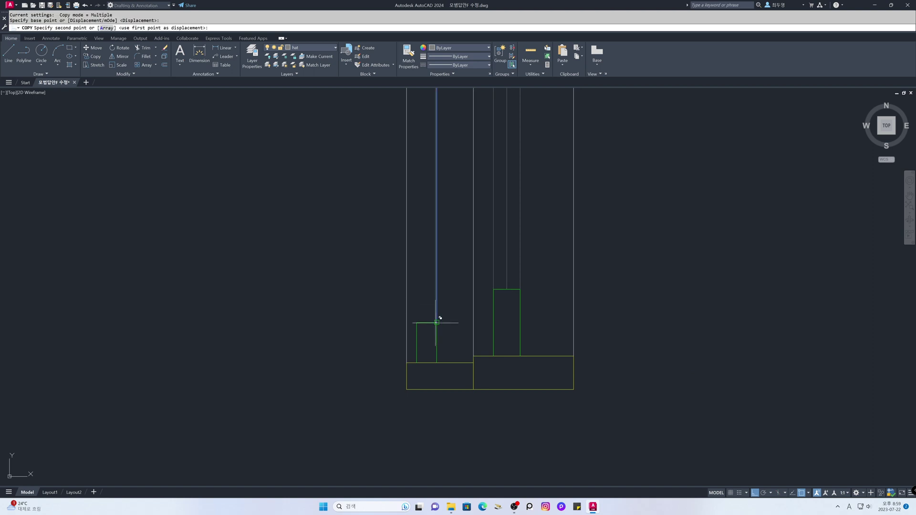
{"action": "left_click", "coordinate": [426, 320]}
{"action": "left_click", "coordinate": [416, 320]}
{"action": "key", "text": "Return"}
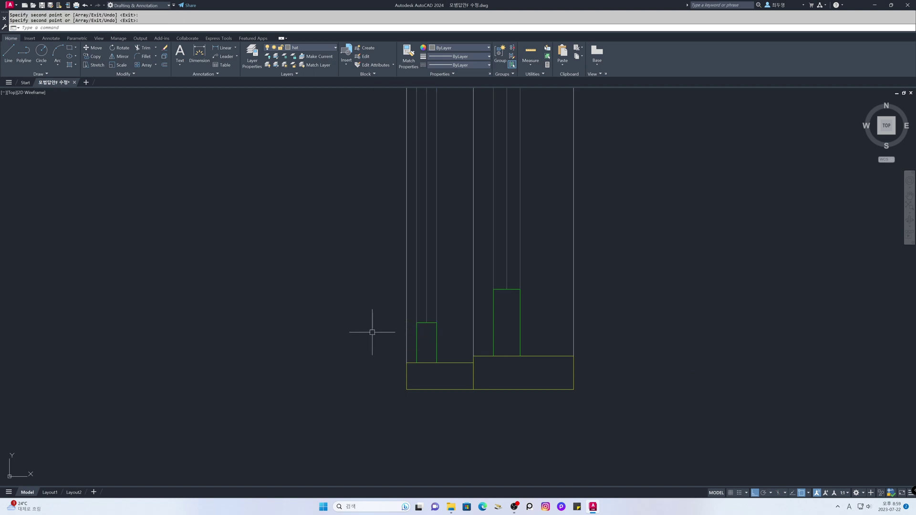
Step: Assign the middle vertical lines of both sashes to the fin layer
{"action": "left_click", "coordinate": [427, 313]}
{"action": "left_click", "coordinate": [506, 276]}
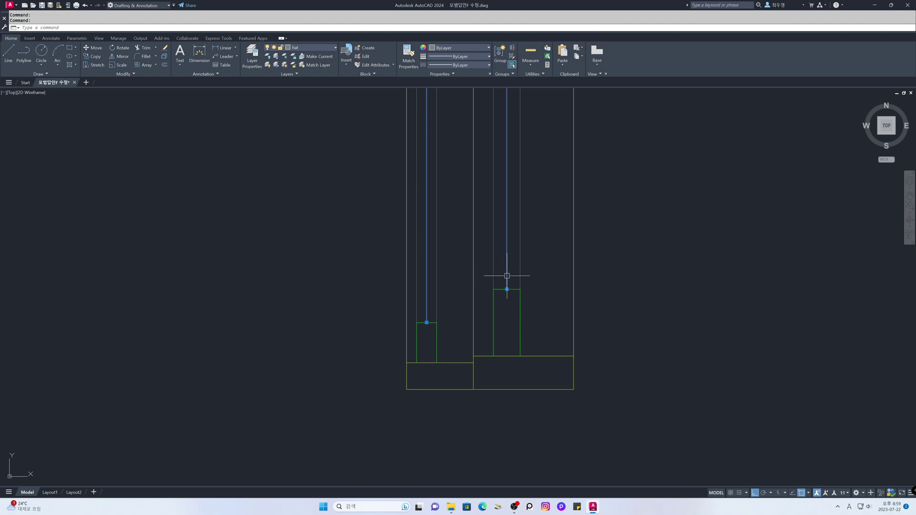
{"action": "left_click", "coordinate": [328, 48]}
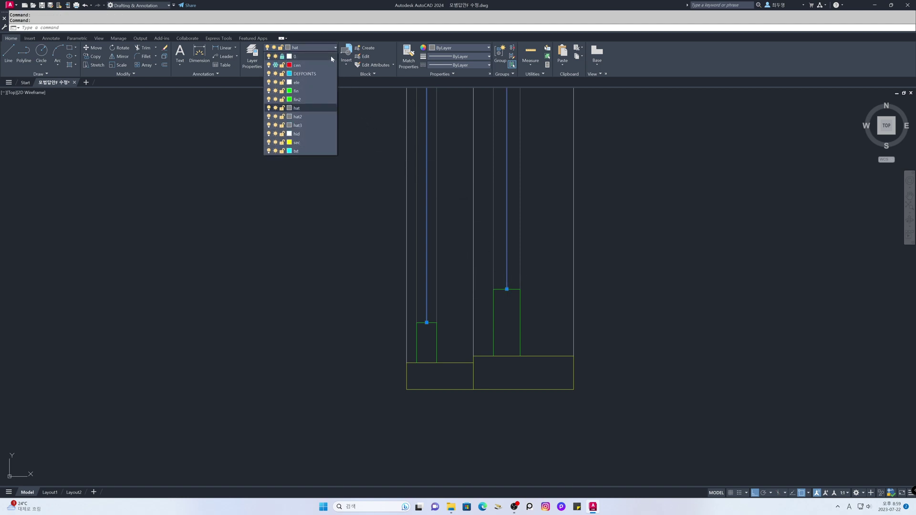
{"action": "left_click", "coordinate": [327, 90]}
{"action": "key", "text": "Escape"}
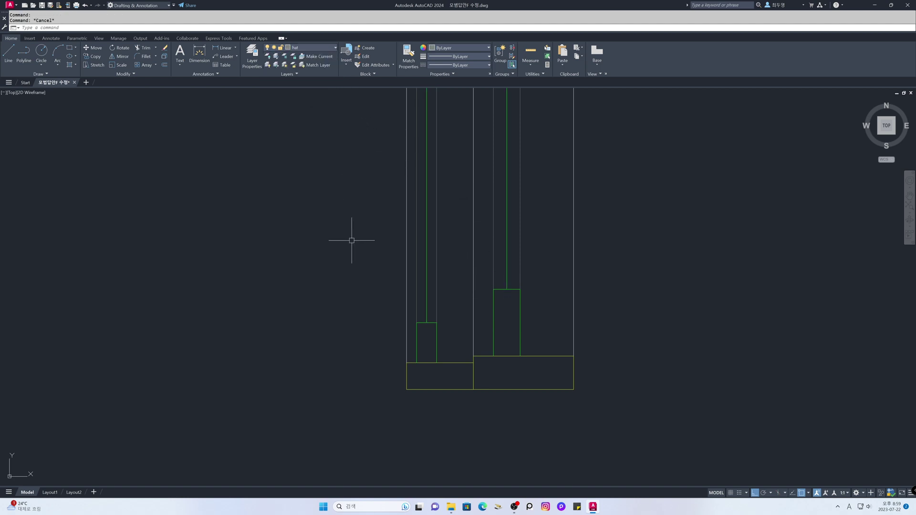
{"action": "scroll", "coordinate": [482, 296], "scroll_direction": "down", "scroll_amount": 6}
{"action": "middle_click_drag", "start_coordinate": [489, 288], "coordinate": [485, 343]}
{"action": "scroll", "coordinate": [486, 262], "scroll_direction": "up", "scroll_amount": 2}
{"action": "middle_click_drag", "start_coordinate": [487, 265], "coordinate": [488, 272]}
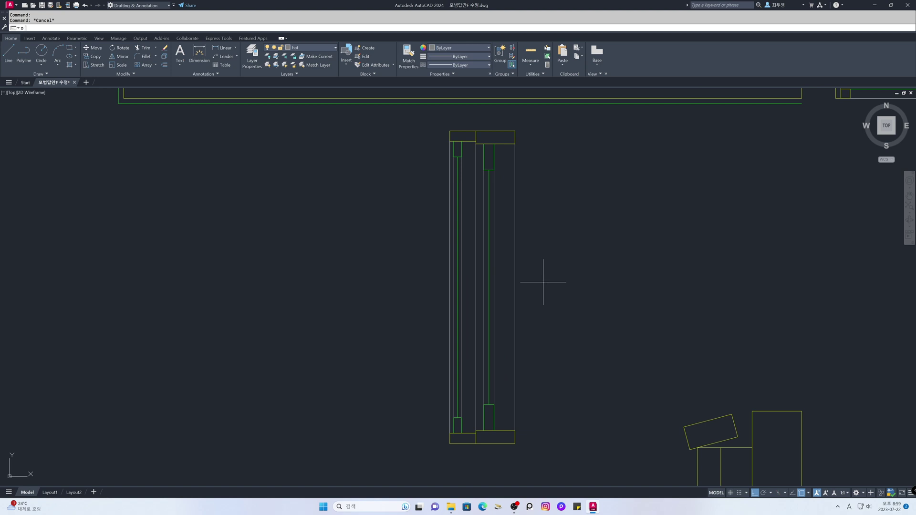
{"action": "key", "text": "Return"}
{"action": "type", "text": "1"}
{"action": "key", "text": "Return"}
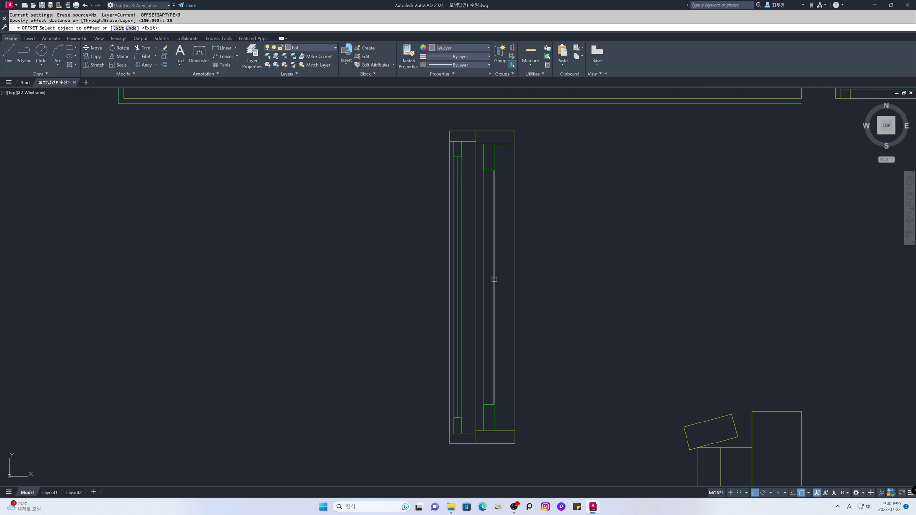
{"action": "key", "text": "Escape"}
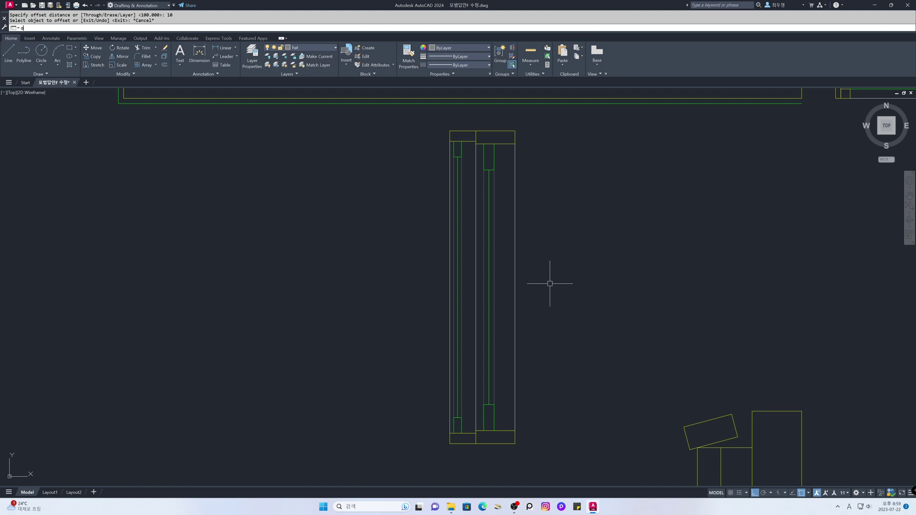
Step: Try offsetting the large sash's interior vertical line by 5 toward the interior
{"action": "key", "text": "Return"}
{"action": "type", "text": "5"}
{"action": "key", "text": "Return"}
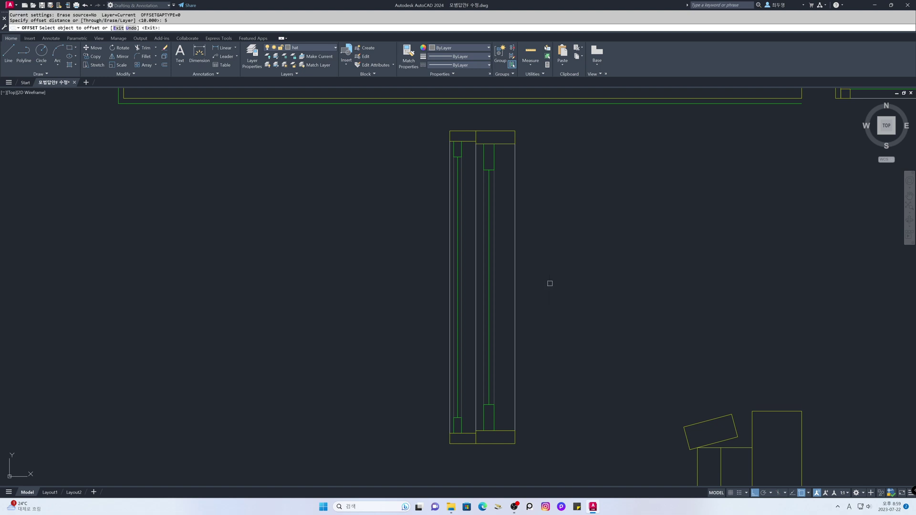
{"action": "left_click", "coordinate": [496, 284]}
{"action": "left_click", "coordinate": [537, 287]}
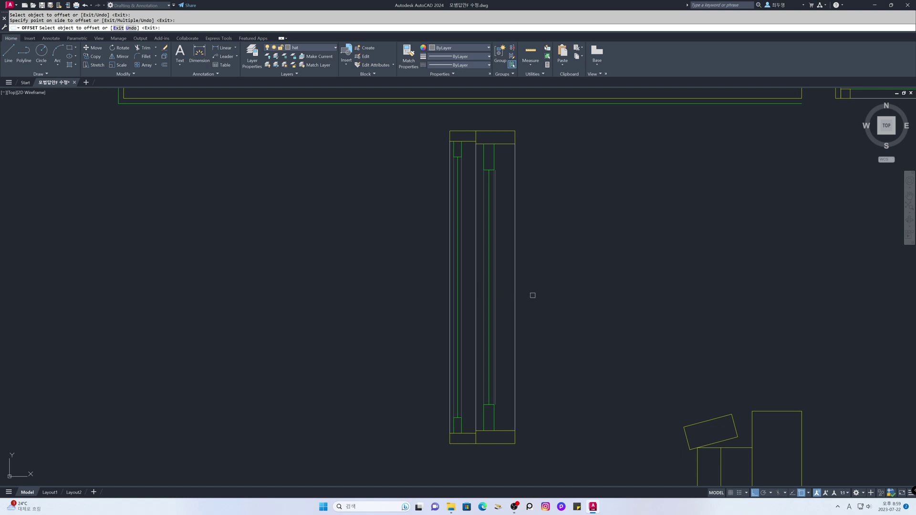
Step: Erase the trial offset line beside the large sash
{"action": "key", "text": "Escape"}
{"action": "type", "text": "e"}
{"action": "key", "text": "Return"}
{"action": "left_click", "coordinate": [498, 303]}
{"action": "key", "text": "Return"}
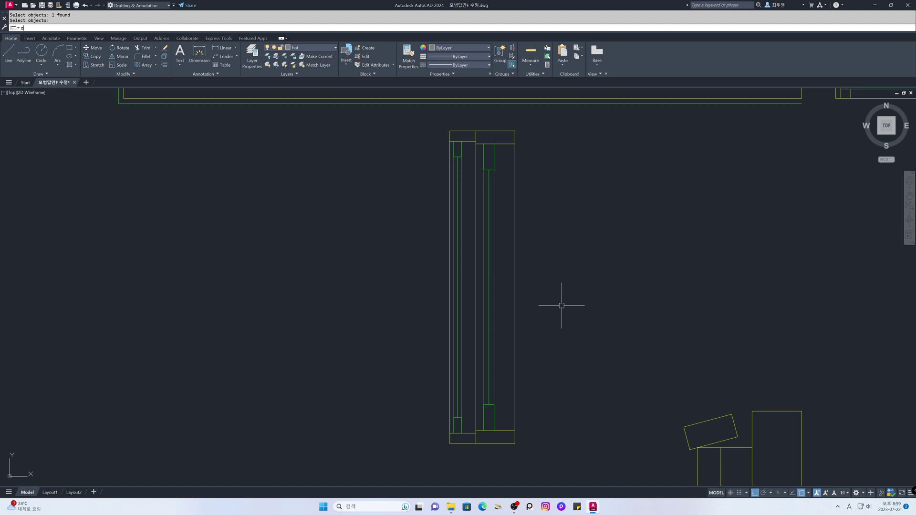
Step: Offset the interior vertical lines of the large and small sashes by 10 toward the interior
{"action": "type", "text": "o"}
{"action": "key", "text": "Return"}
{"action": "type", "text": "10"}
{"action": "key", "text": "Return"}
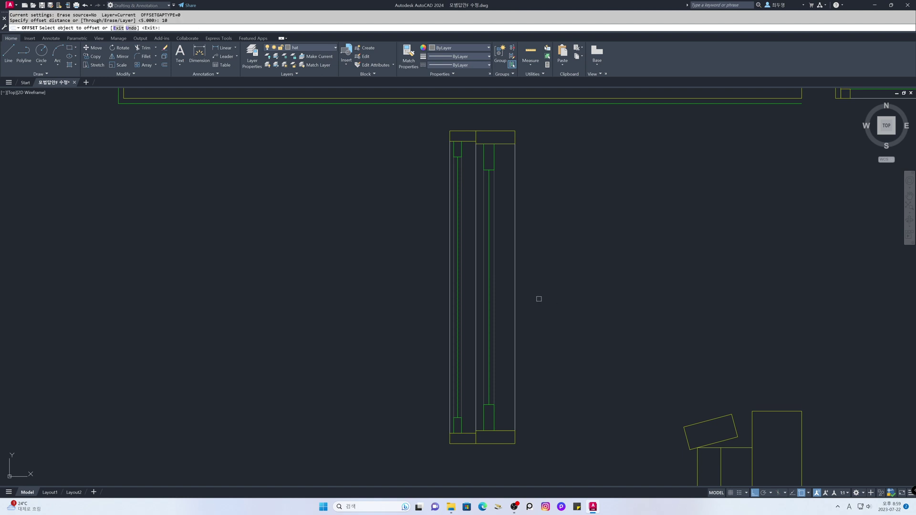
{"action": "left_click", "coordinate": [491, 293]}
{"action": "left_click", "coordinate": [510, 292]}
{"action": "left_click", "coordinate": [462, 297]}
{"action": "left_click", "coordinate": [469, 297]}
{"action": "key", "text": "Return"}
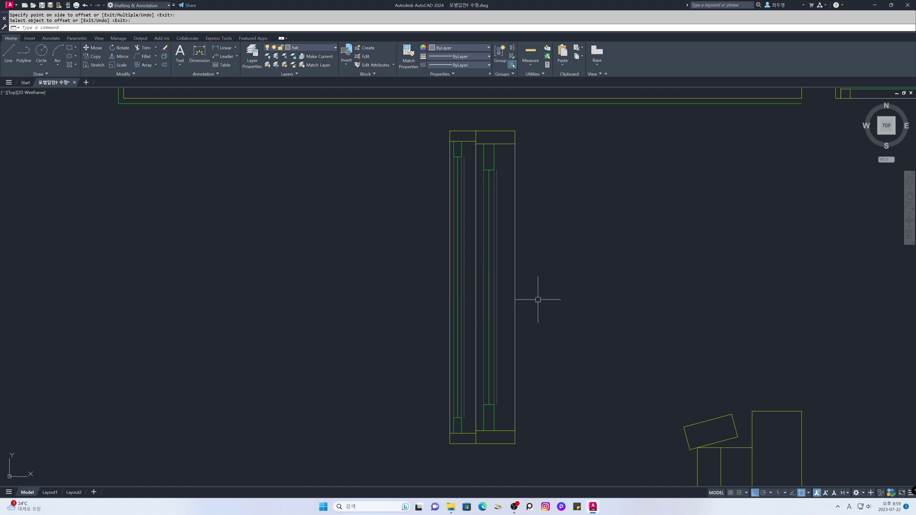
Step: Offset the new line beside the large sash by 40 toward the interior
{"action": "key", "text": "Return"}
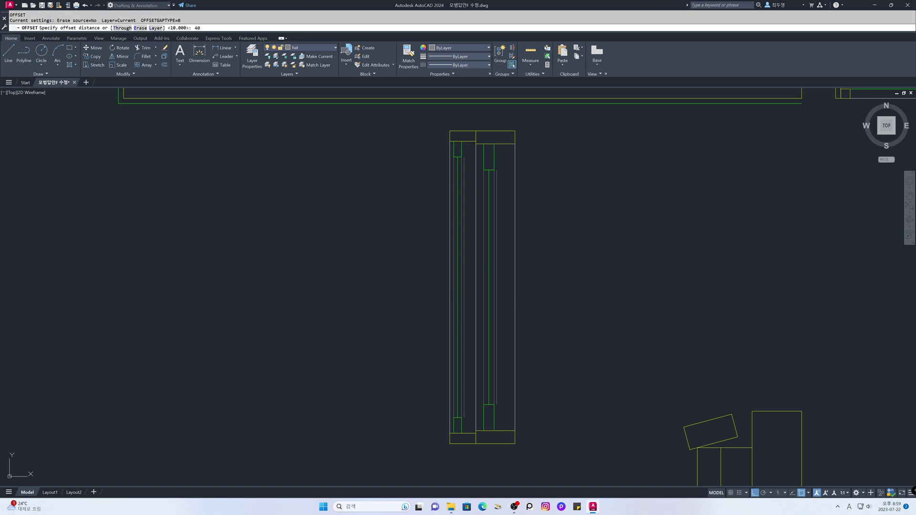
{"action": "type", "text": "40"}
{"action": "key", "text": "Return"}
{"action": "left_click", "coordinate": [500, 292]}
{"action": "left_click", "coordinate": [543, 297]}
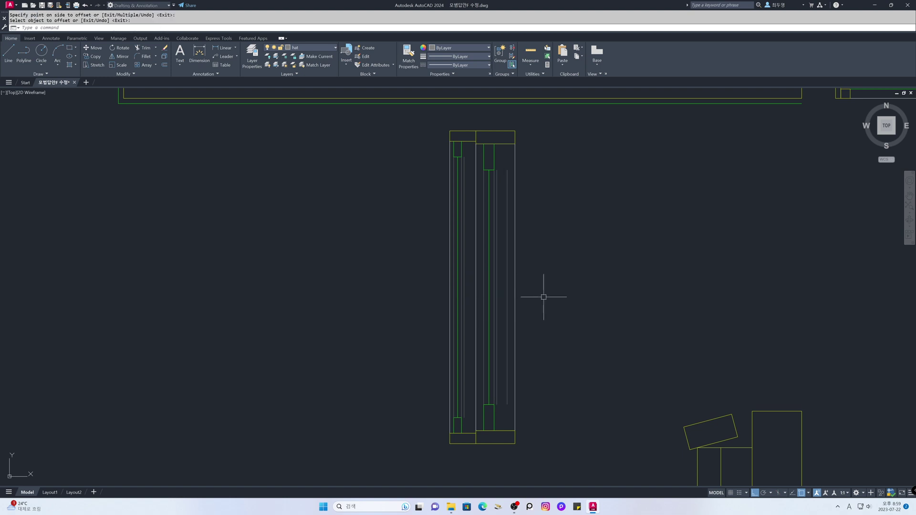
Step: Offset the new line beside the small sash by 30 toward the interior
{"action": "key", "text": "Return"}
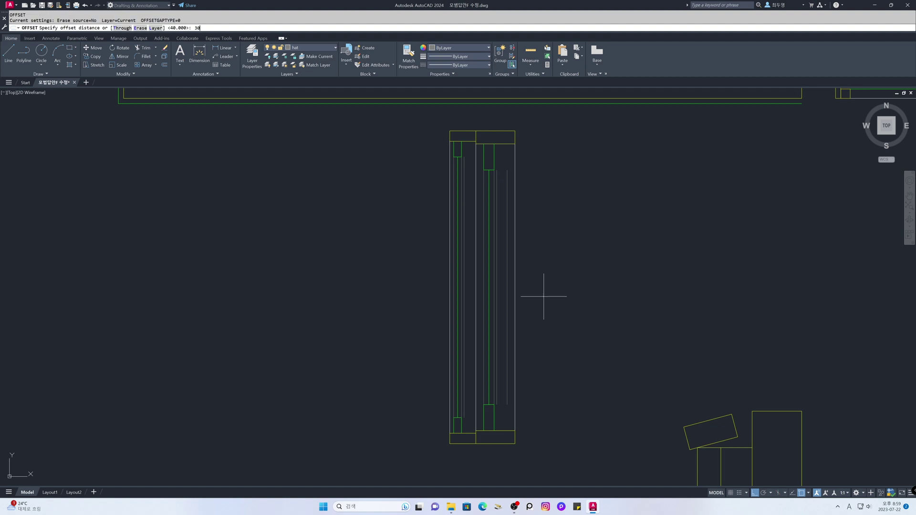
{"action": "key", "text": "Return"}
{"action": "left_click", "coordinate": [463, 297]}
{"action": "left_click", "coordinate": [554, 300]}
{"action": "key", "text": "Return"}
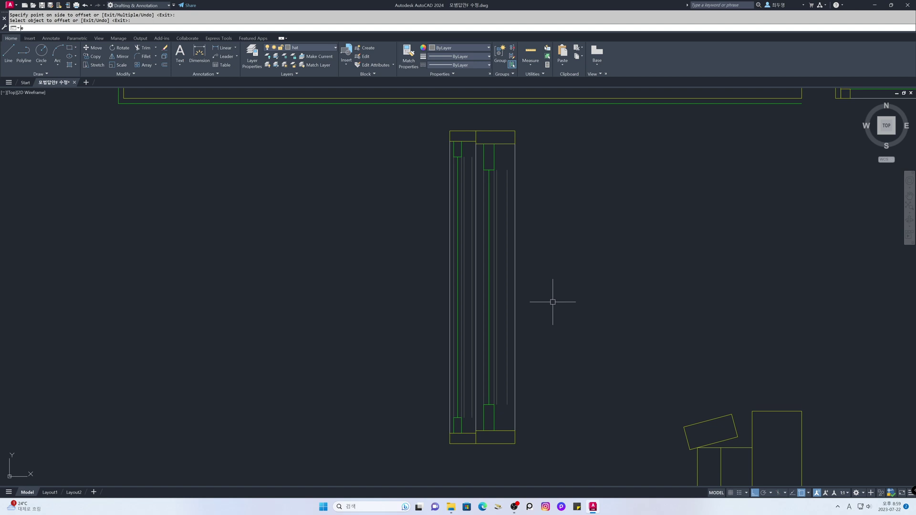
Step: Extend both ends of the four offset lines to the top and bottom frame pieces
{"action": "key", "text": "Return"}
{"action": "key", "text": "Return"}
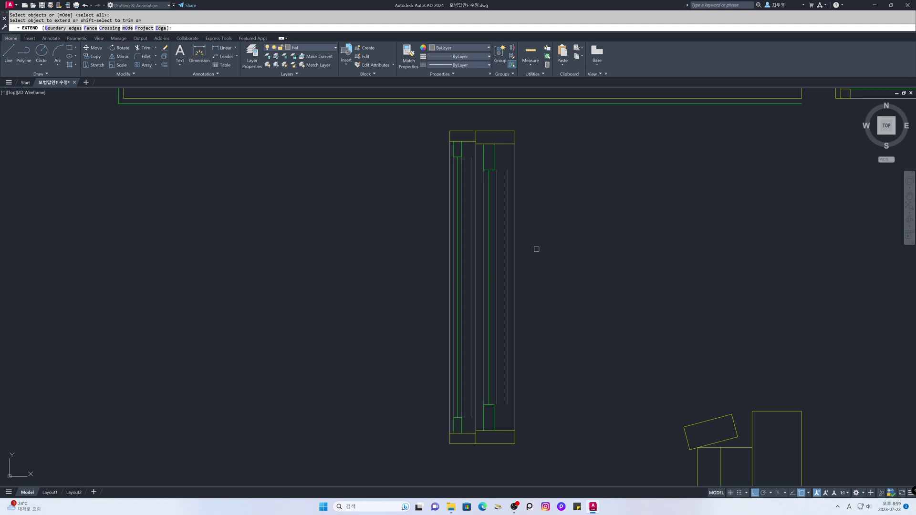
{"action": "left_click", "coordinate": [508, 199]}
{"action": "left_click", "coordinate": [496, 194]}
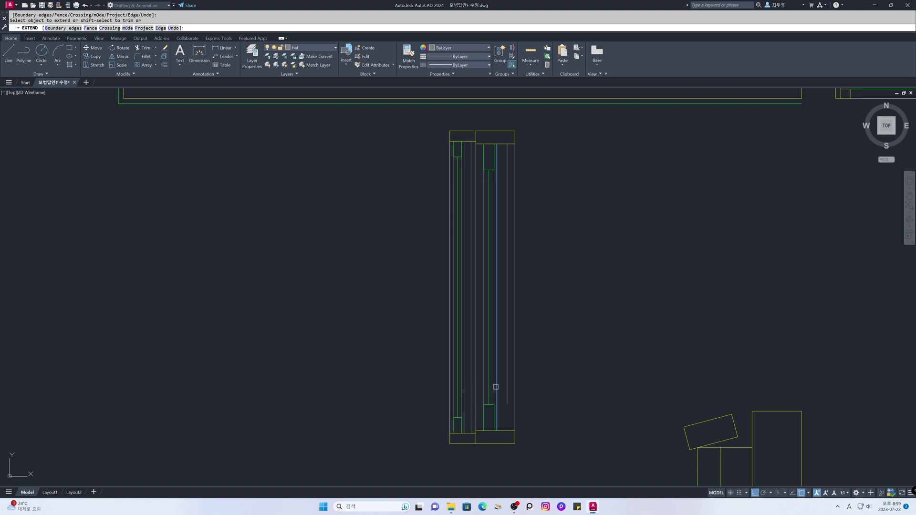
{"action": "key", "text": "Return"}
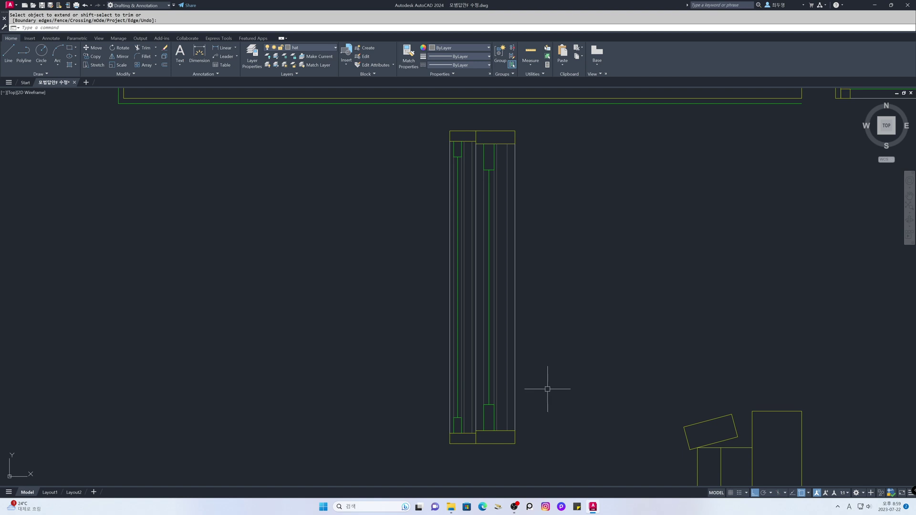
Step: Group all the lines of the completed double window section
{"action": "type", "text": "g"}
{"action": "key", "text": "Return"}
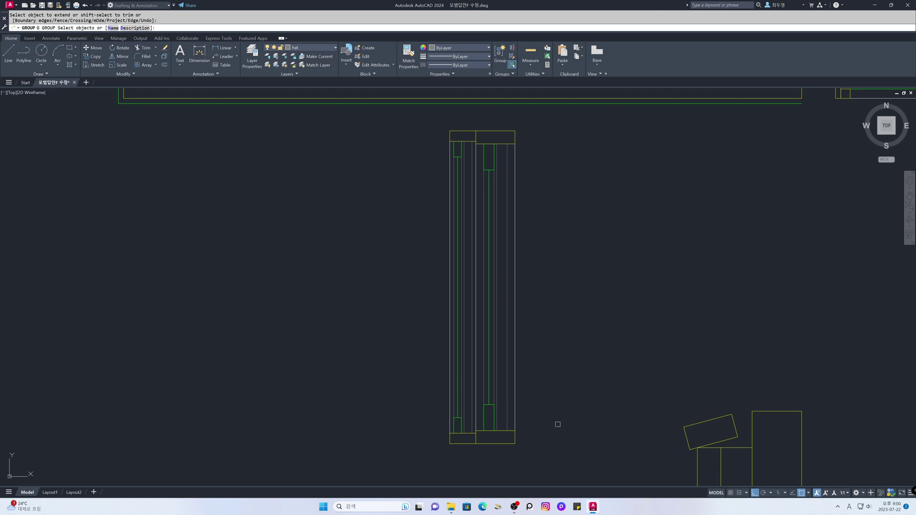
{"action": "left_click_drag", "start_coordinate": [559, 454], "coordinate": [410, 119]}
{"action": "key", "text": "Return"}
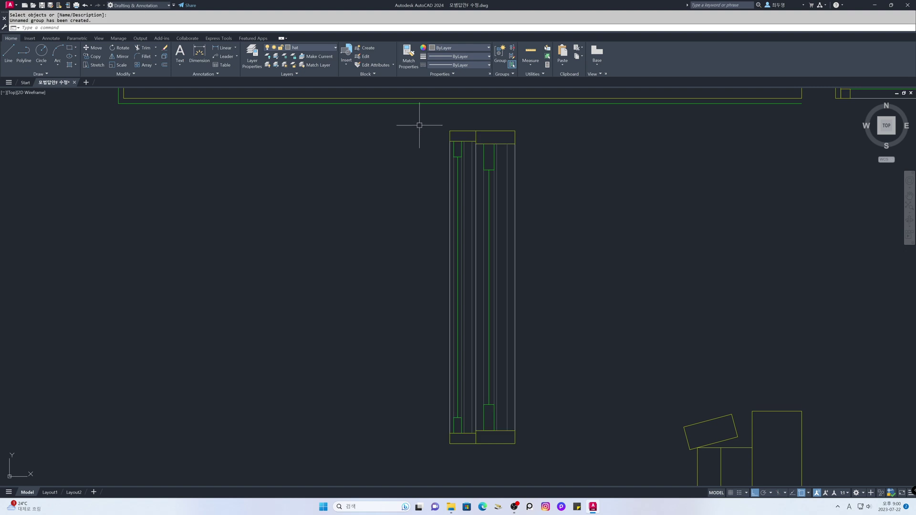
Step: Move the window group by its top interior corner to the lower interior corner of the concrete above the wall
{"action": "scroll", "coordinate": [471, 219], "scroll_direction": "down", "scroll_amount": 2}
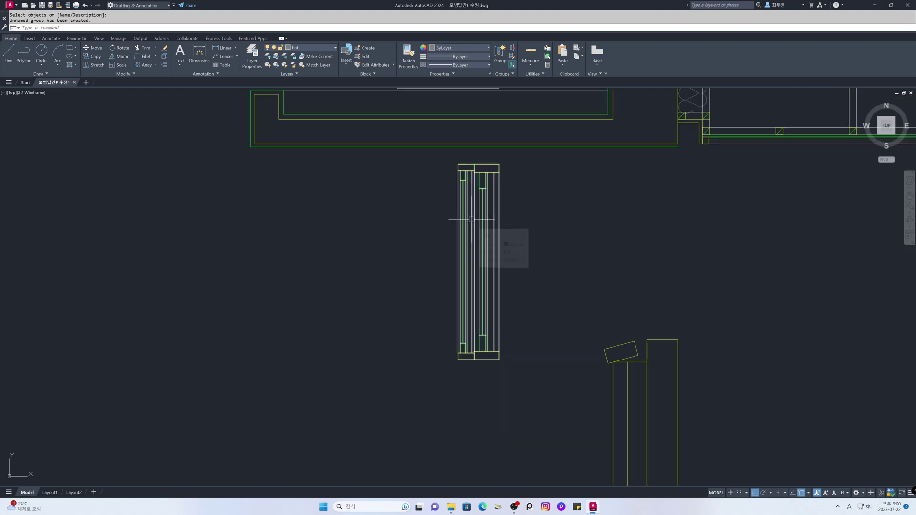
{"action": "middle_click_drag", "start_coordinate": [501, 227], "coordinate": [405, 250]}
{"action": "type", "text": "m"}
{"action": "key", "text": "Return"}
{"action": "left_click", "coordinate": [405, 249]}
{"action": "key", "text": "Return"}
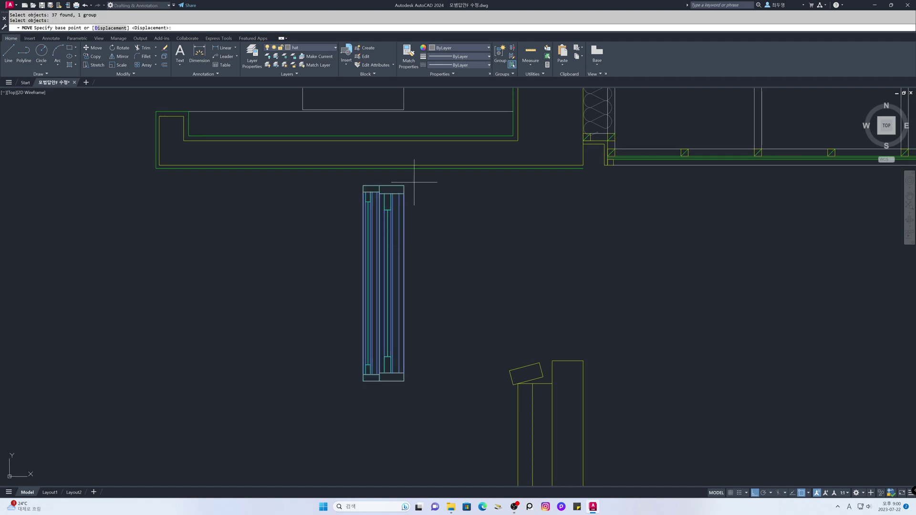
{"action": "left_click", "coordinate": [405, 186]}
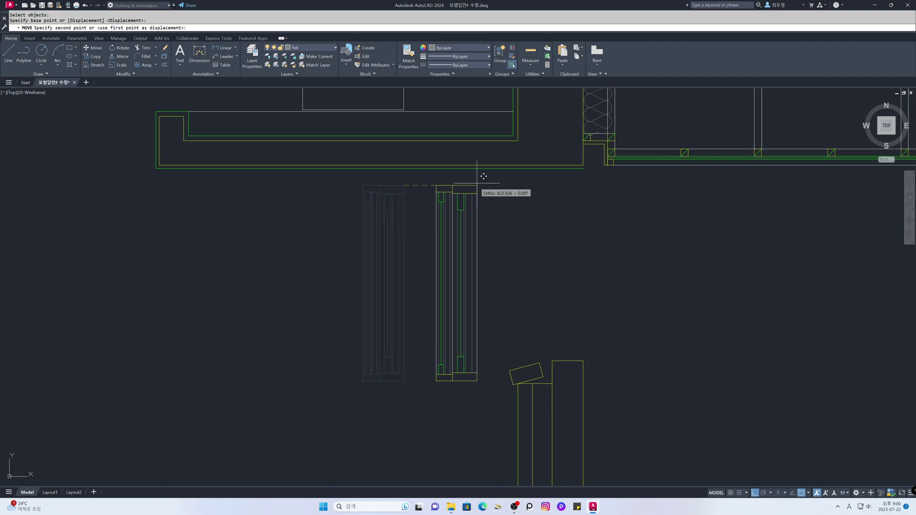
{"action": "left_click", "coordinate": [583, 167]}
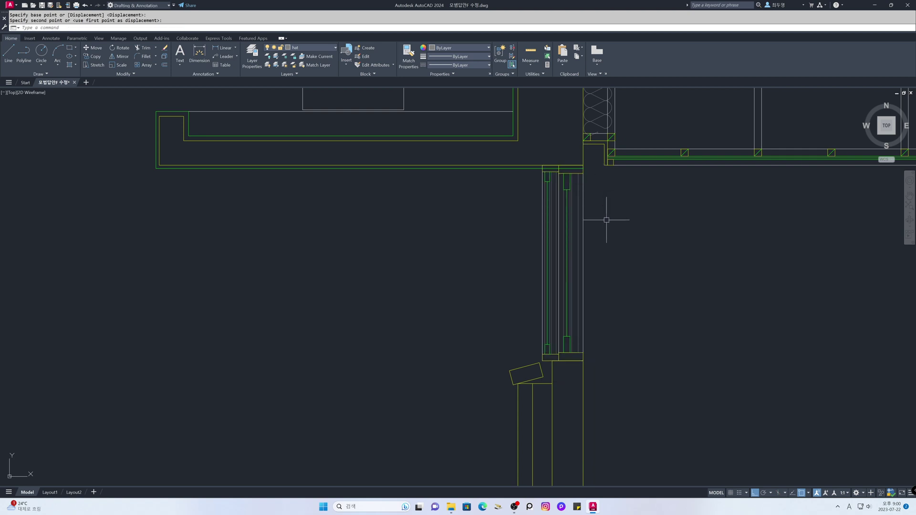
Step: Move the window group 25 horizontally toward the interior
{"action": "type", "text": "m"}
{"action": "key", "text": "Return"}
{"action": "type", "text": "p"}
{"action": "key", "text": "Return"}
{"action": "key", "text": "Return"}
{"action": "left_click", "coordinate": [609, 245]}
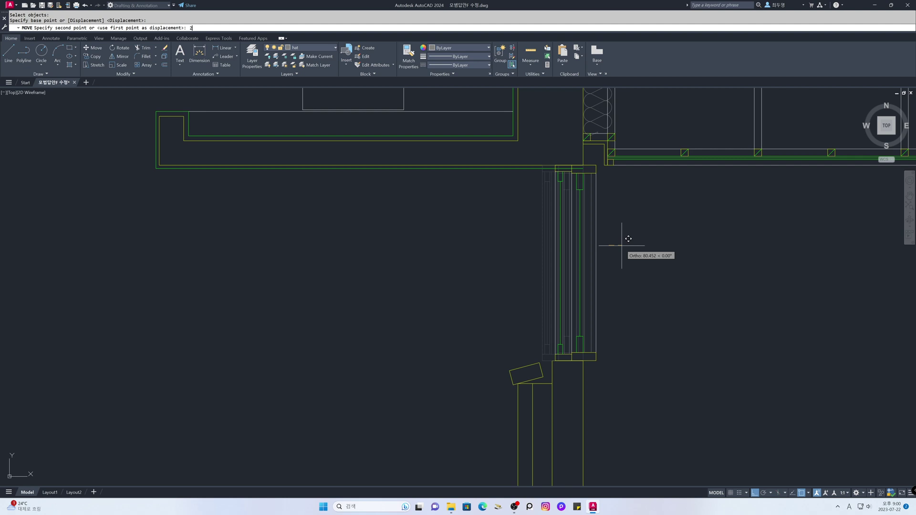
{"action": "key", "text": "Return"}
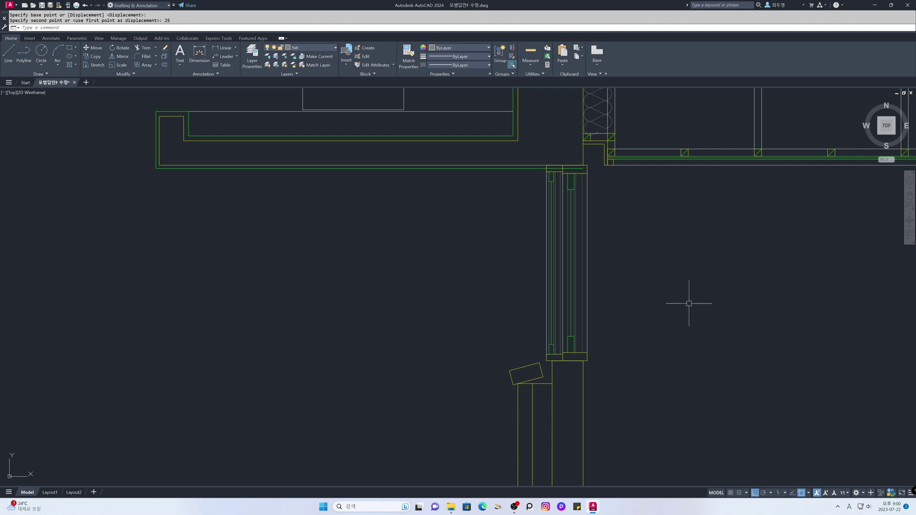
Step: Turn off Midpoint snapping and shorten the finish line under the slab to the window frame's exterior edge
{"action": "right_click", "coordinate": [801, 495]}
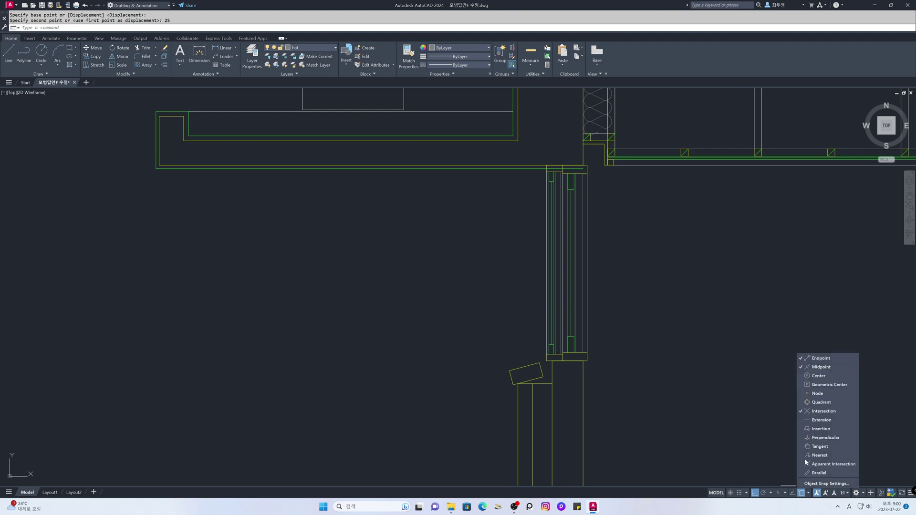
{"action": "left_click", "coordinate": [818, 367]}
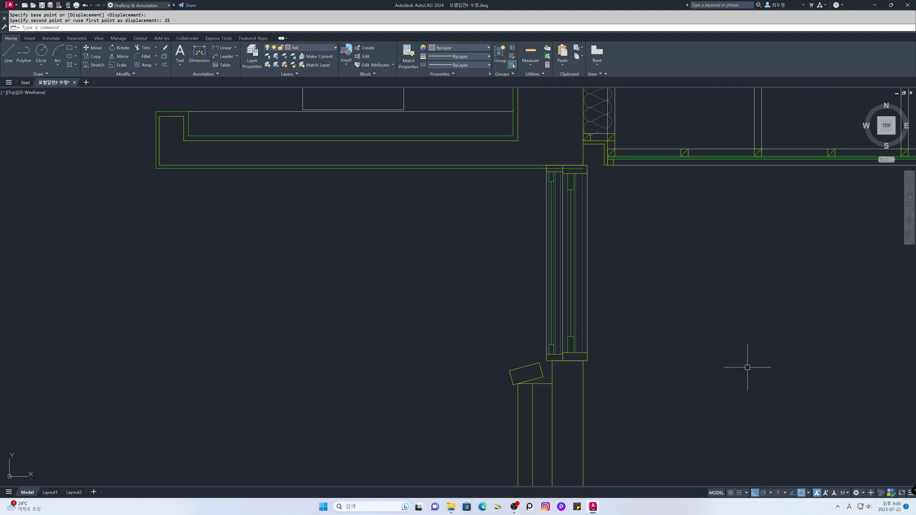
{"action": "left_click", "coordinate": [574, 168]}
{"action": "left_click", "coordinate": [583, 168]}
{"action": "key", "text": "Escape"}
{"action": "key", "text": "Escape"}
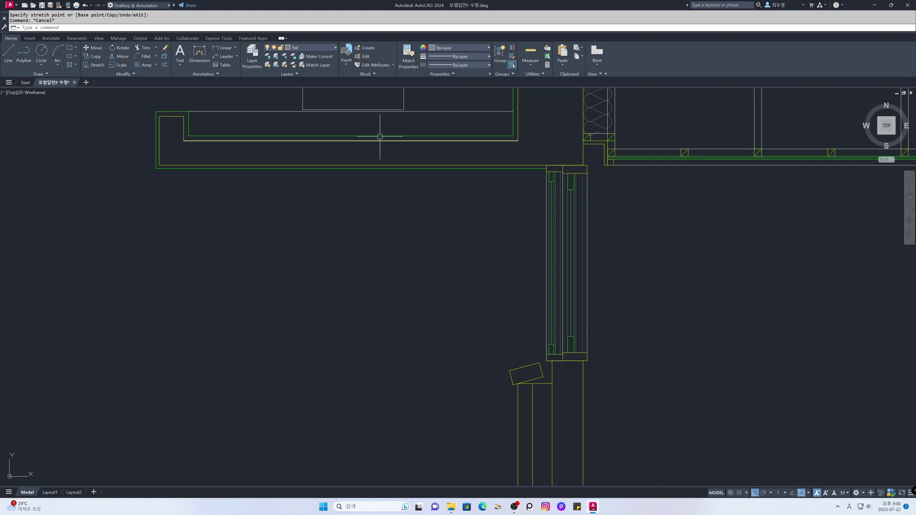
Step: On layer ele, draw a vertical line from the slab's inner corner above the window down to the outer wall's top corner
{"action": "left_click", "coordinate": [328, 50]}
{"action": "left_click", "coordinate": [306, 82]}
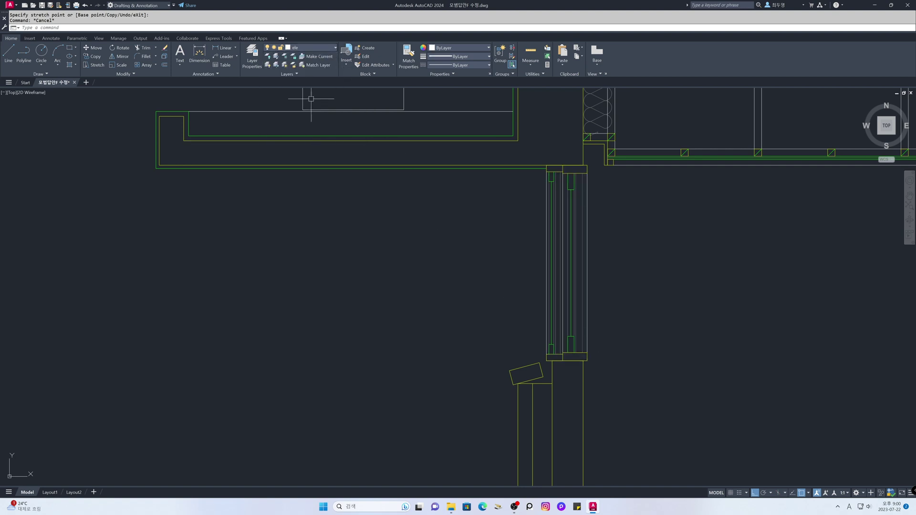
{"action": "type", "text": "l"}
{"action": "key", "text": "Return"}
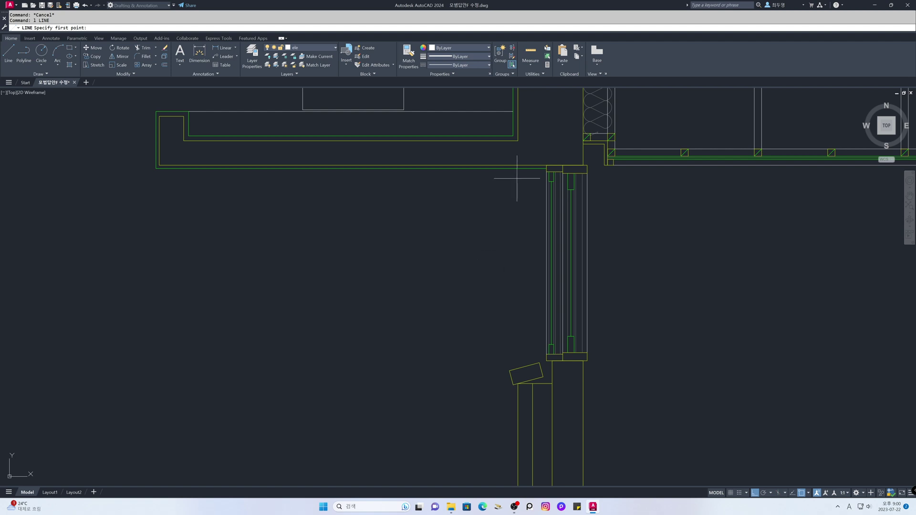
{"action": "left_click", "coordinate": [518, 141]}
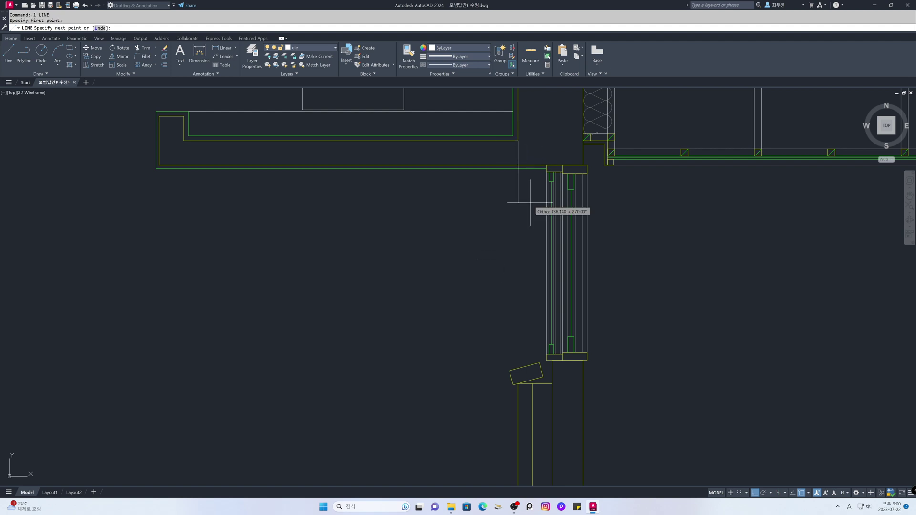
{"action": "left_click", "coordinate": [517, 383]}
{"action": "key", "text": "Return"}
Step: Shorten the vertical elevation line to run from the finish line under the slab to the sill brick's sloped top
{"action": "left_click", "coordinate": [518, 378]}
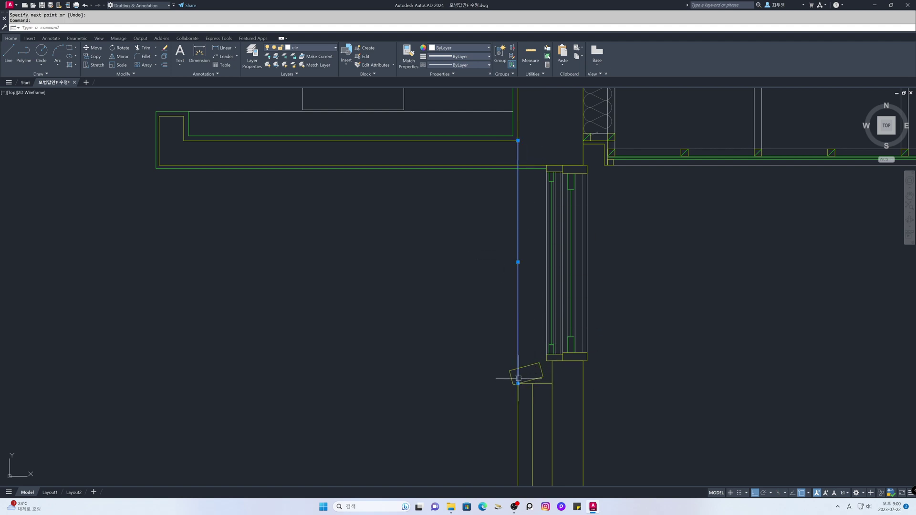
{"action": "left_click", "coordinate": [518, 370]}
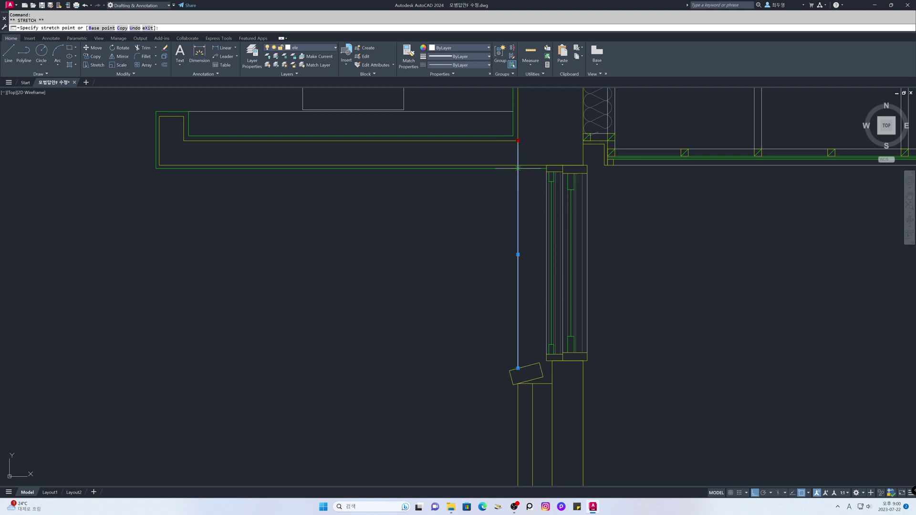
{"action": "key", "text": "Escape"}
{"action": "key", "text": "Escape"}
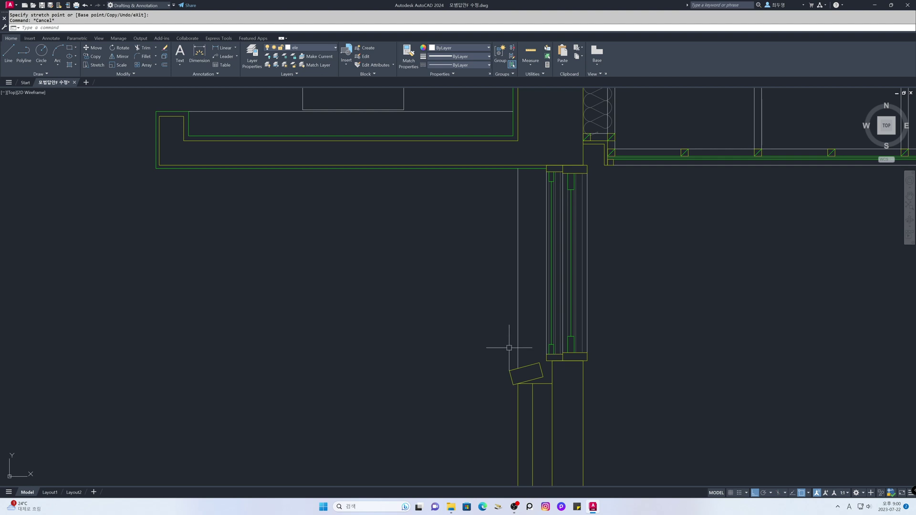
Step: On layer sec, draw a short line from the sill brick's upper corner to the window frame's lower exterior corner
{"action": "left_click", "coordinate": [335, 48]}
{"action": "left_click", "coordinate": [318, 142]}
{"action": "type", "text": "l"}
{"action": "key", "text": "Return"}
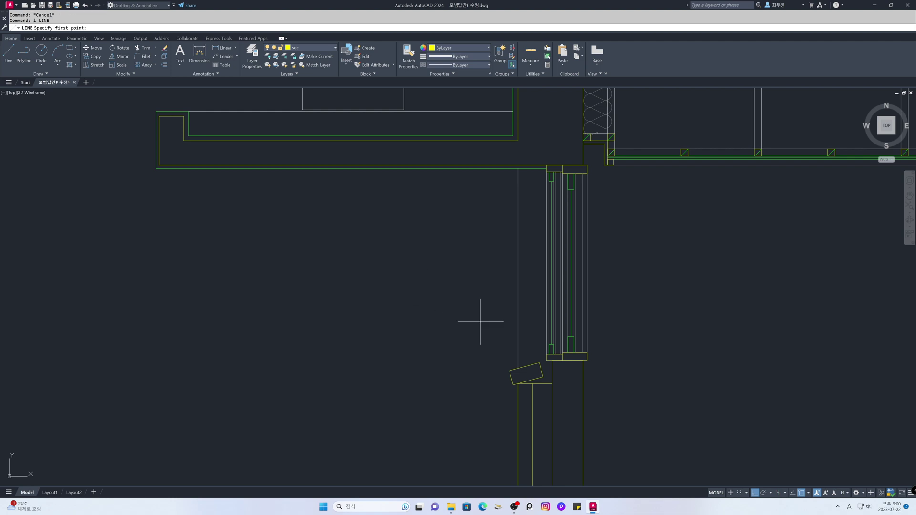
{"action": "left_click", "coordinate": [539, 363]}
{"action": "left_click", "coordinate": [546, 361]}
{"action": "key", "text": "space"}
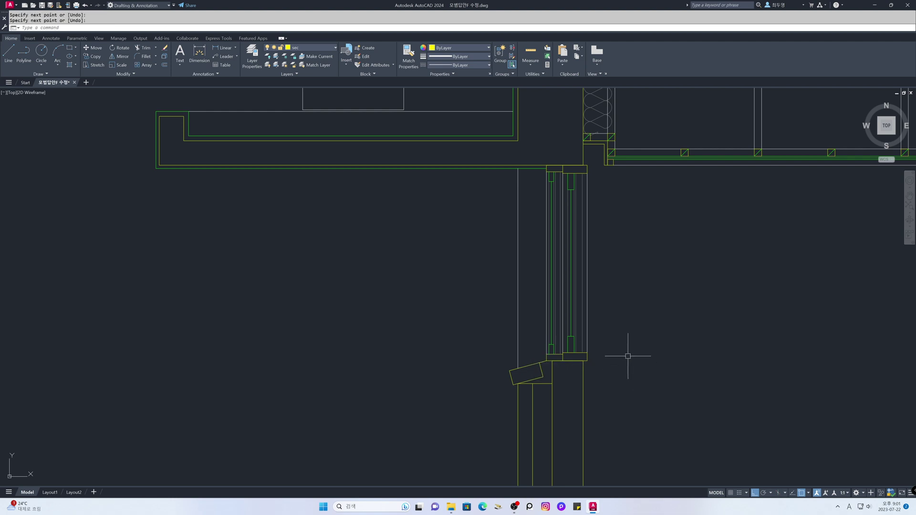
Step: Make layer fin current and offset the interior face of the wall below the window by 20 toward the room
{"action": "scroll", "coordinate": [605, 349], "scroll_direction": "down", "scroll_amount": 3}
{"action": "mouse_move", "coordinate": [603, 348]}
{"action": "middle_mouse_down"}
{"action": "mouse_move", "coordinate": [559, 320]}
{"action": "mouse_move", "coordinate": [511, 263]}
{"action": "mouse_move", "coordinate": [527, 265]}
{"action": "middle_mouse_up"}
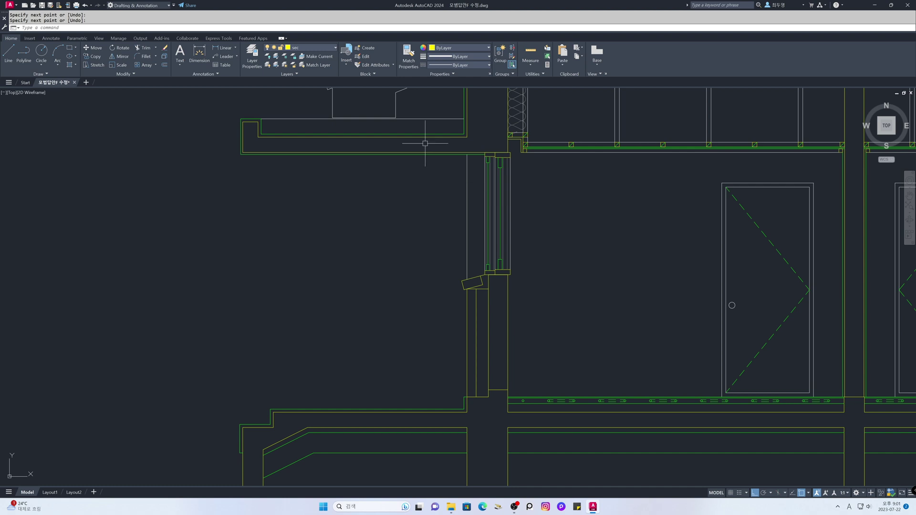
{"action": "left_click", "coordinate": [327, 50]}
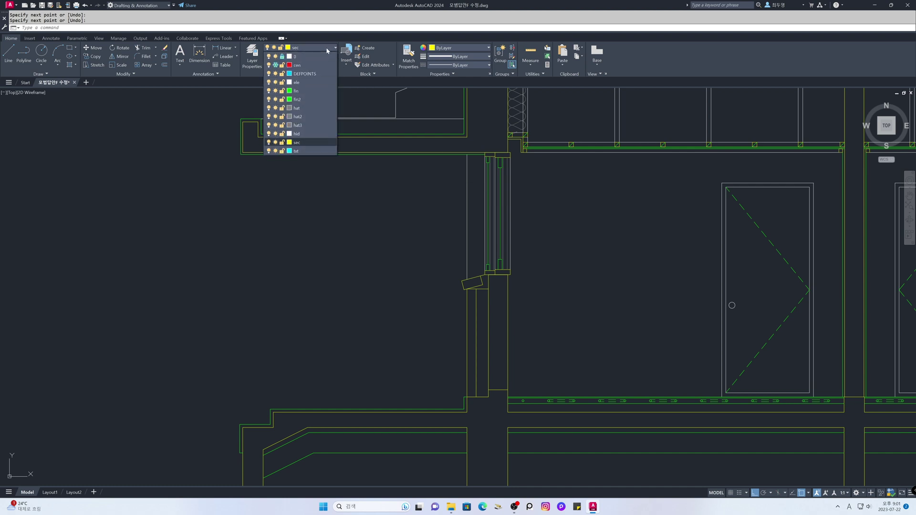
{"action": "left_click", "coordinate": [310, 90]}
{"action": "type", "text": "o"}
{"action": "key", "text": "space"}
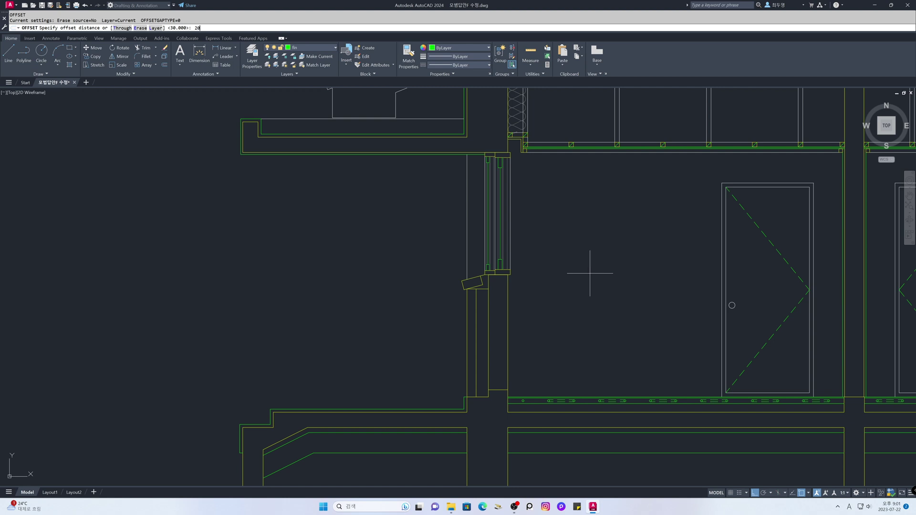
{"action": "key", "text": "Return"}
{"action": "left_click", "coordinate": [509, 311]}
{"action": "left_click", "coordinate": [526, 312]}
{"action": "key", "text": "Return"}
Step: Shorten the lower end of the offset wall finish line to the top of the floor finish
{"action": "middle_click_drag", "start_coordinate": [500, 416], "coordinate": [499, 266]}
{"action": "scroll", "coordinate": [499, 265], "scroll_direction": "up", "scroll_amount": 6}
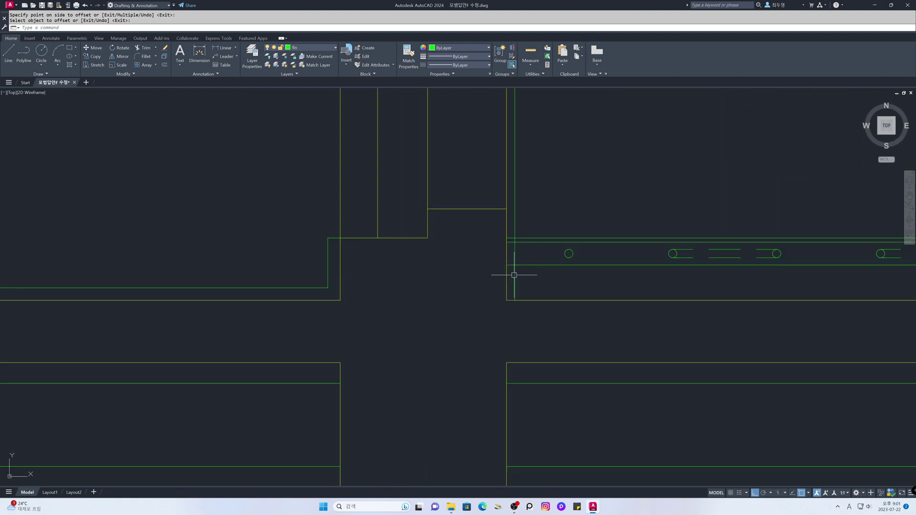
{"action": "key", "text": "Return"}
{"action": "left_click", "coordinate": [515, 300]}
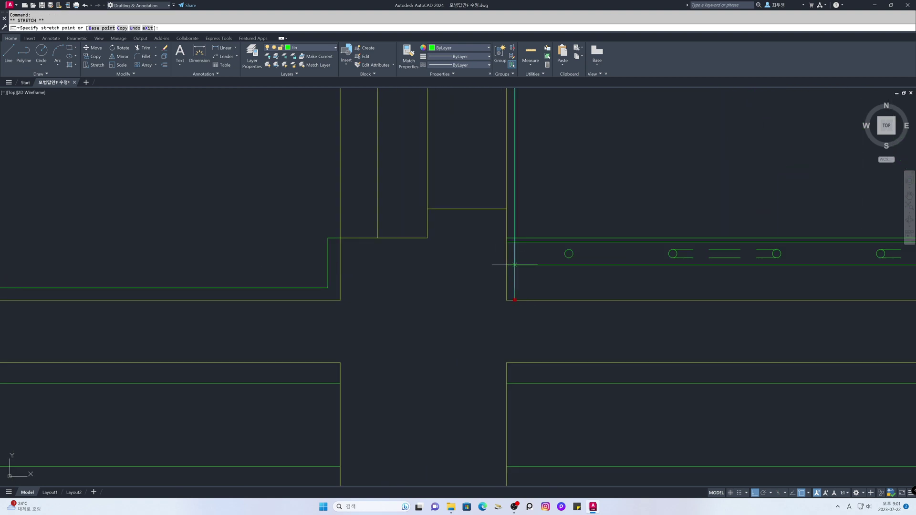
{"action": "key", "text": "Escape"}
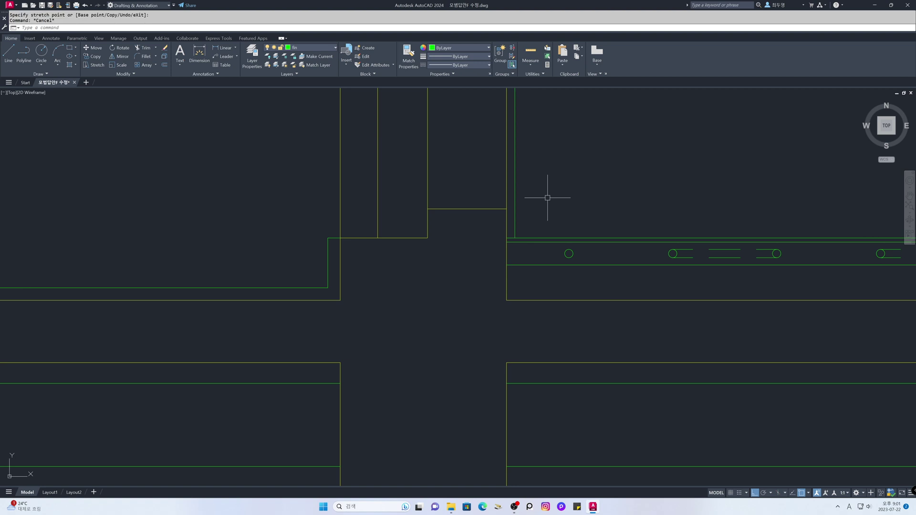
Step: Thaw the cen layer to bring back the centre lines
{"action": "scroll", "coordinate": [514, 191], "scroll_direction": "down", "scroll_amount": 3}
{"action": "scroll", "coordinate": [514, 191], "scroll_direction": "down", "scroll_amount": 2}
{"action": "middle_click_drag", "start_coordinate": [507, 173], "coordinate": [499, 381]}
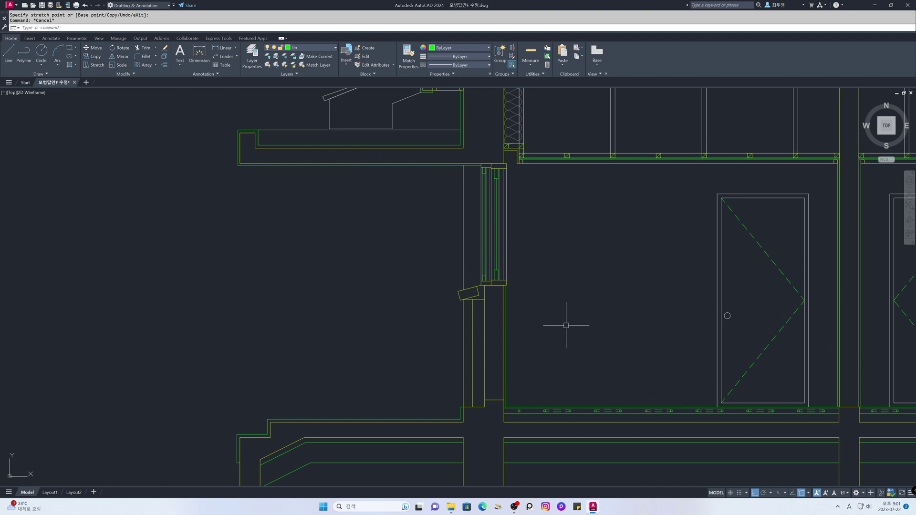
{"action": "left_click", "coordinate": [332, 48]}
{"action": "left_click", "coordinate": [275, 65]}
{"action": "left_click", "coordinate": [299, 231]}
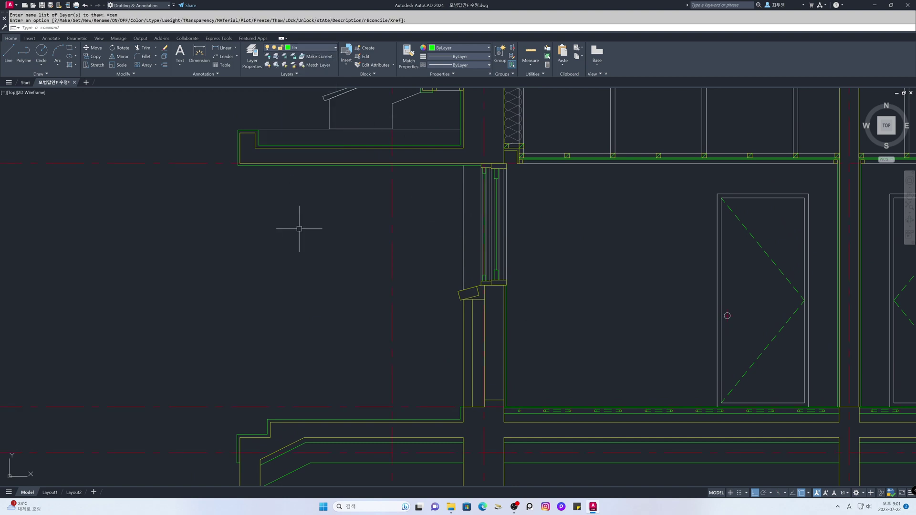